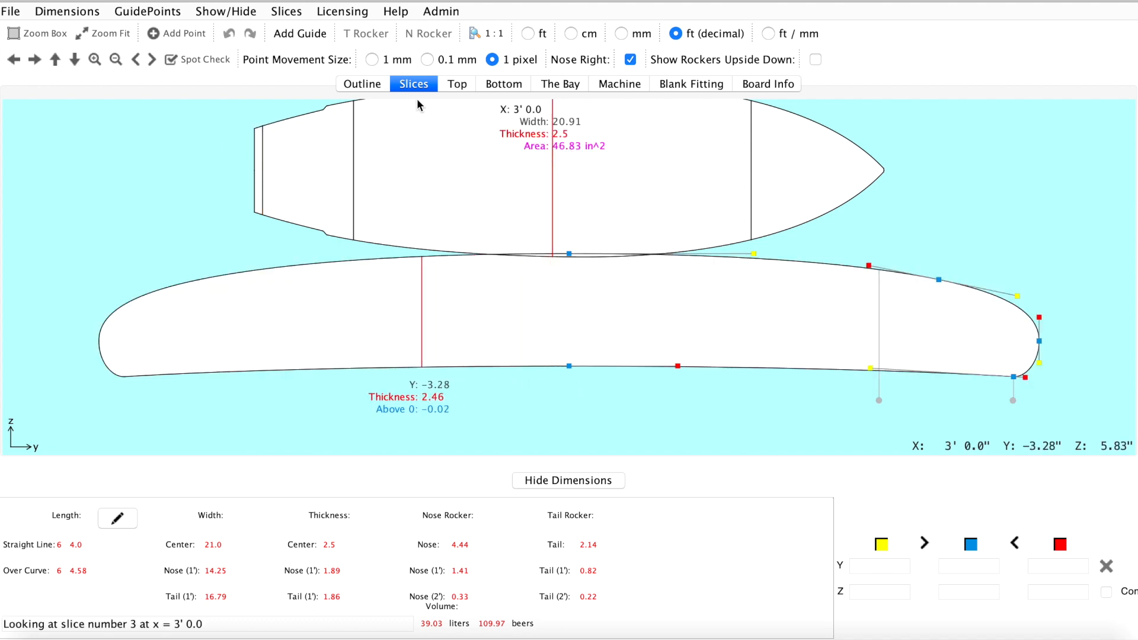
- Review the board's top and bottom rocker profiles, and inspect its shape in the 3D bay
{"action": "left_click", "coordinate": [457, 86]}
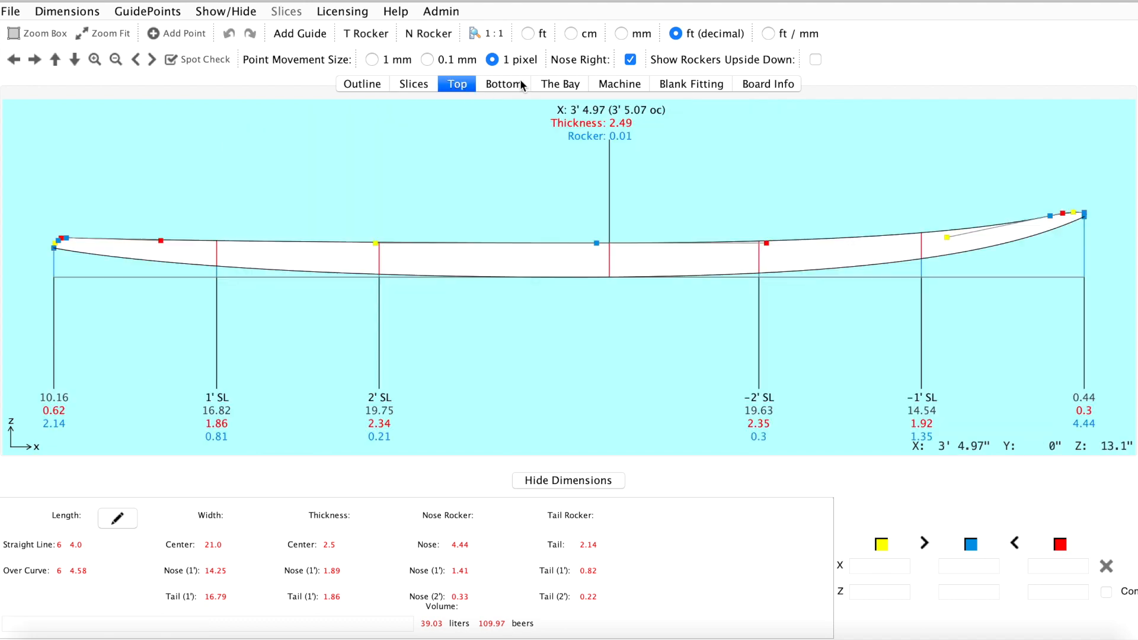
{"action": "left_click", "coordinate": [522, 85]}
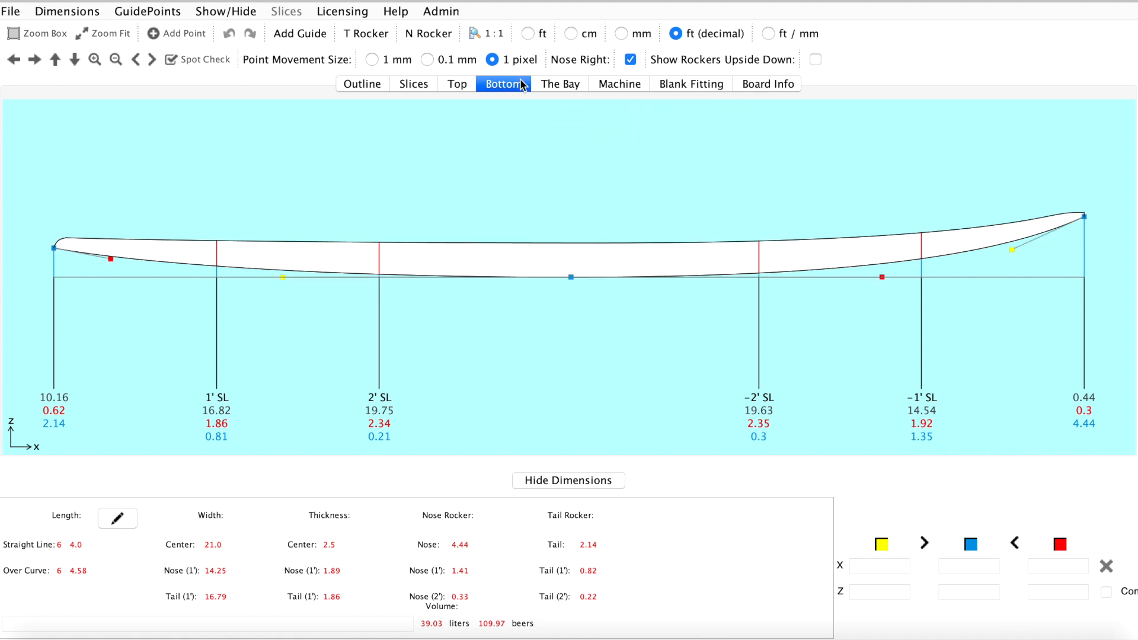
{"action": "left_click", "coordinate": [570, 86]}
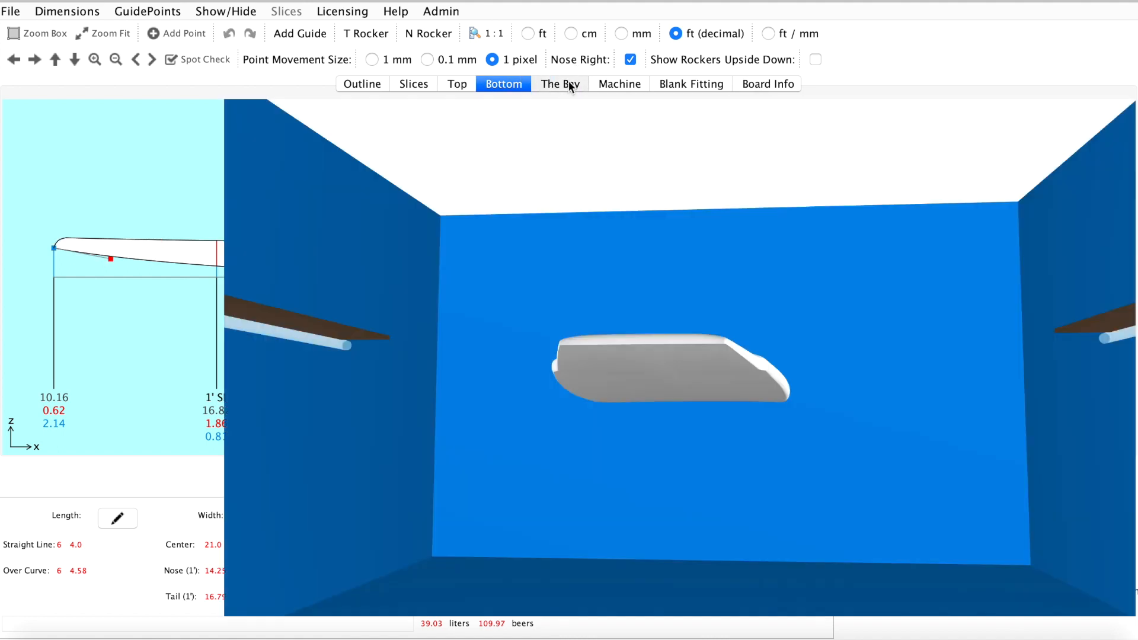
{"action": "left_click", "coordinate": [667, 375]}
{"action": "left_click_drag", "start_coordinate": [667, 375], "coordinate": [605, 508]}
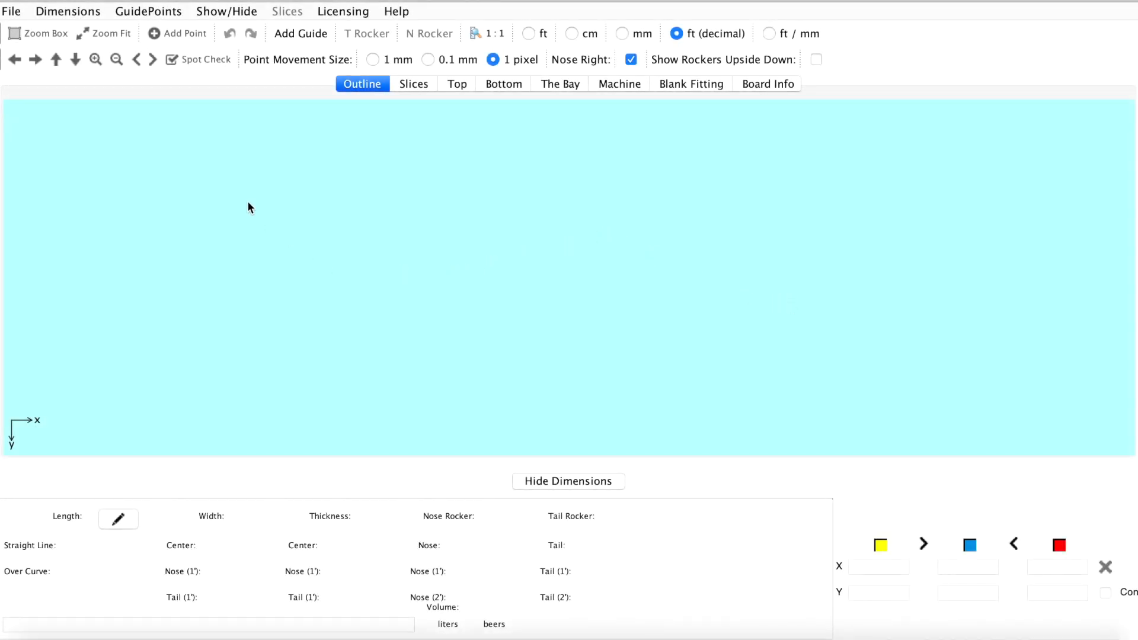
- Open the saved design Zero To Hero Model.brd from the Desktop folder
{"action": "left_click", "coordinate": [14, 13]}
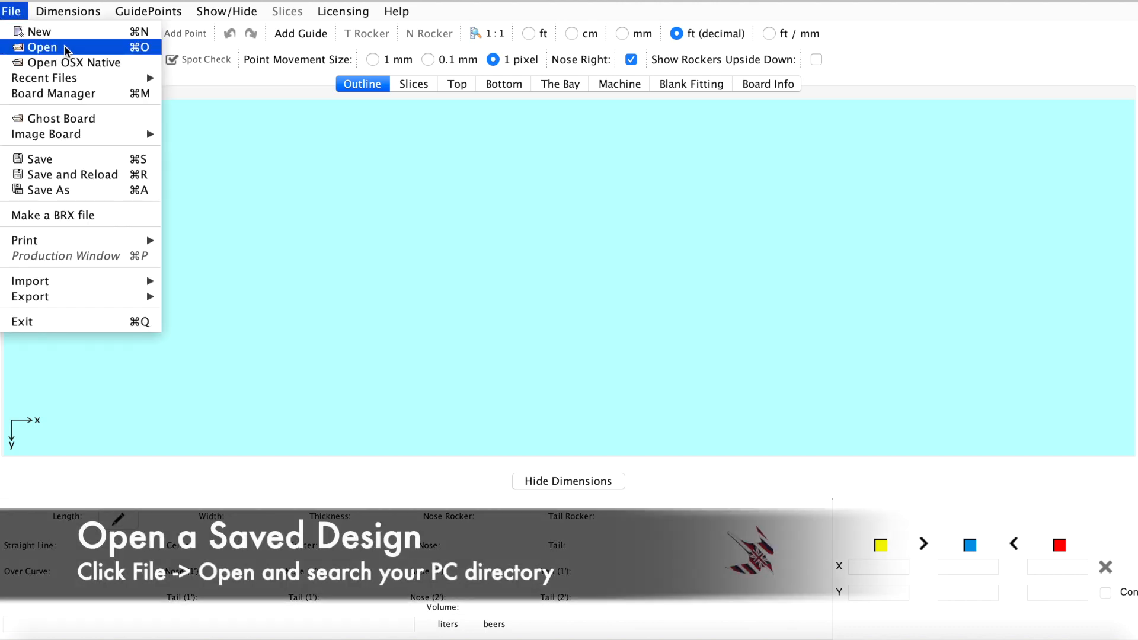
{"action": "left_click", "coordinate": [67, 50]}
{"action": "scroll", "coordinate": [446, 270], "scroll_direction": "down", "scroll_amount": 3}
{"action": "scroll", "coordinate": [446, 269], "scroll_direction": "down", "scroll_amount": 10}
{"action": "scroll", "coordinate": [444, 270], "scroll_direction": "down", "scroll_amount": 3}
{"action": "left_click", "coordinate": [438, 289]}
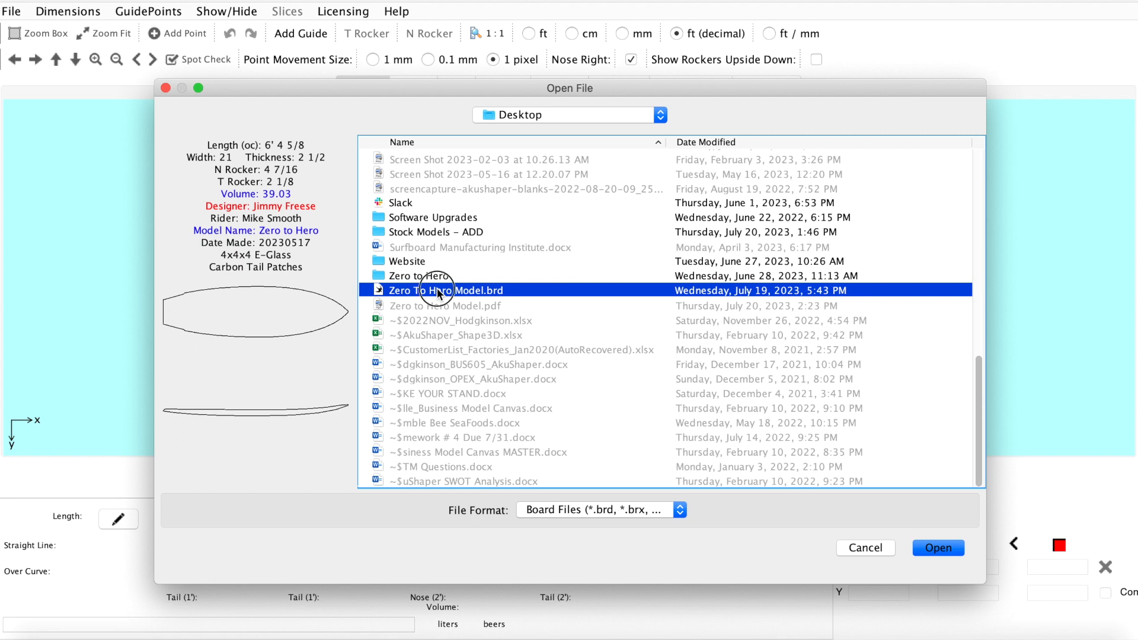
{"action": "double_click", "coordinate": [436, 290]}
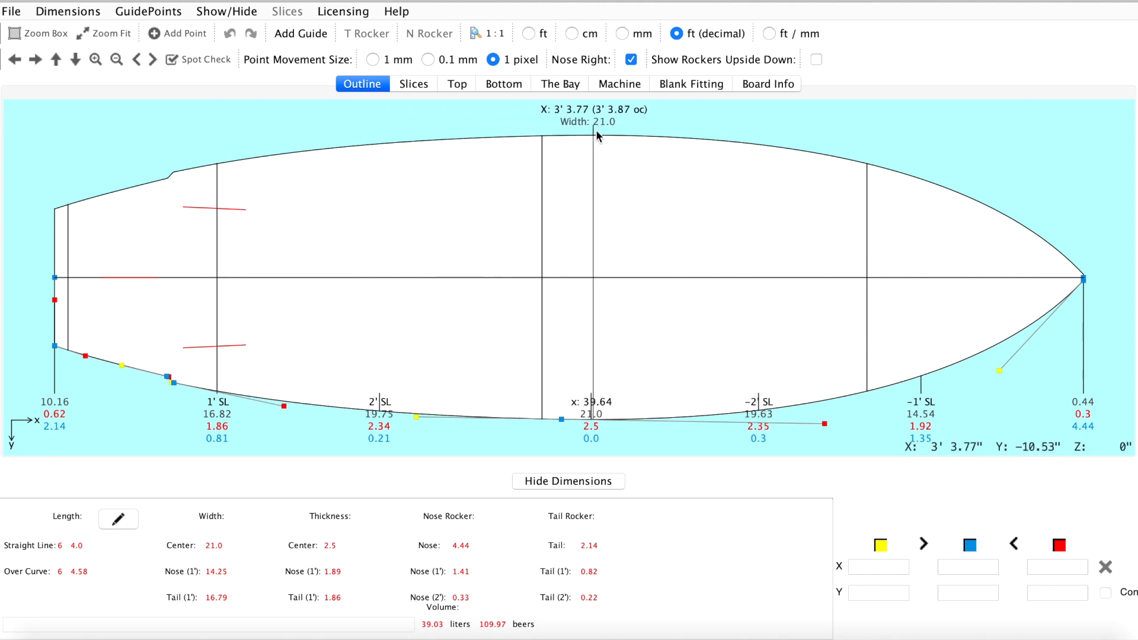
- Show the board in 3D with the shaping bay turned on and inspect it from several angles
{"action": "left_click", "coordinate": [567, 86]}
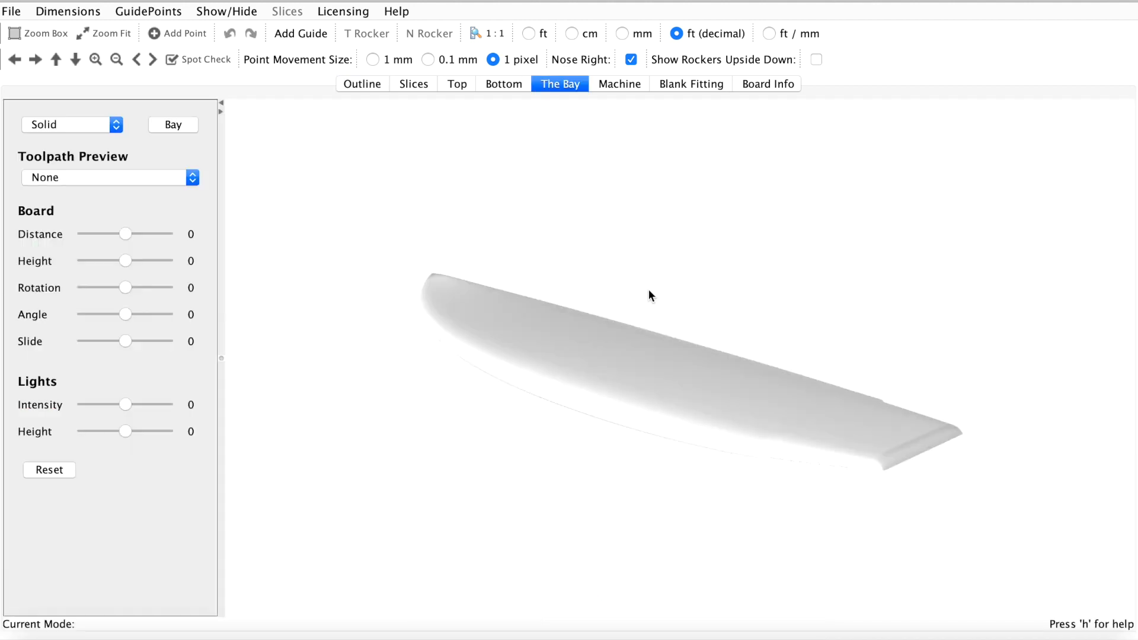
{"action": "left_click", "coordinate": [190, 126]}
{"action": "left_click_drag", "start_coordinate": [808, 424], "coordinate": [651, 343]}
{"action": "left_click_drag", "start_coordinate": [686, 377], "coordinate": [846, 376]}
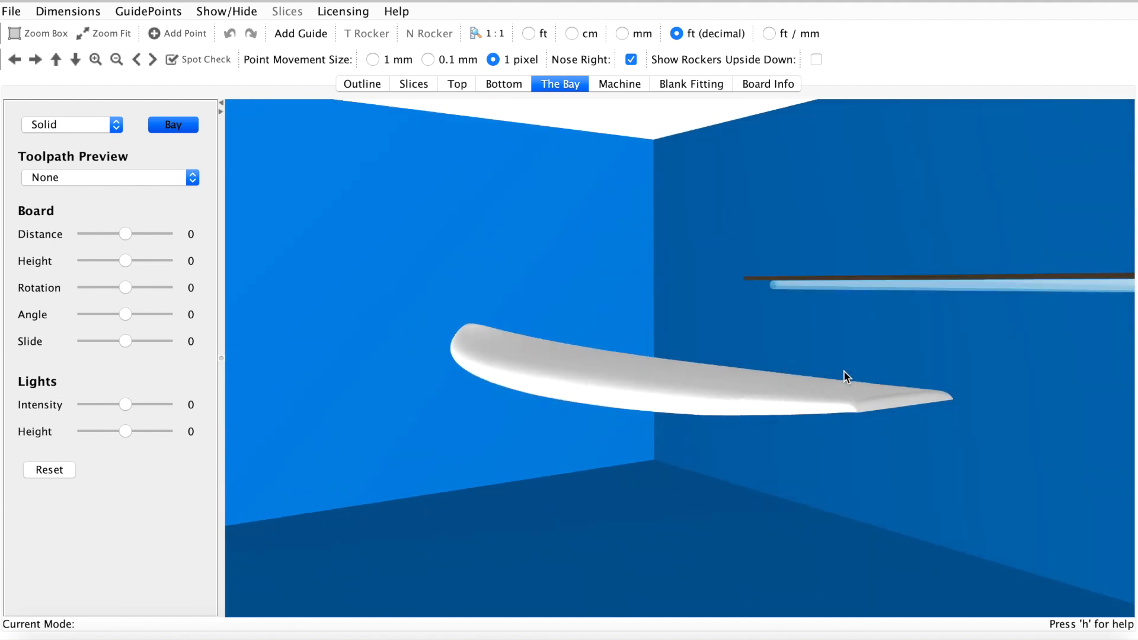
{"action": "left_click_drag", "start_coordinate": [628, 368], "coordinate": [605, 420]}
{"action": "left_click_drag", "start_coordinate": [694, 354], "coordinate": [633, 336]}
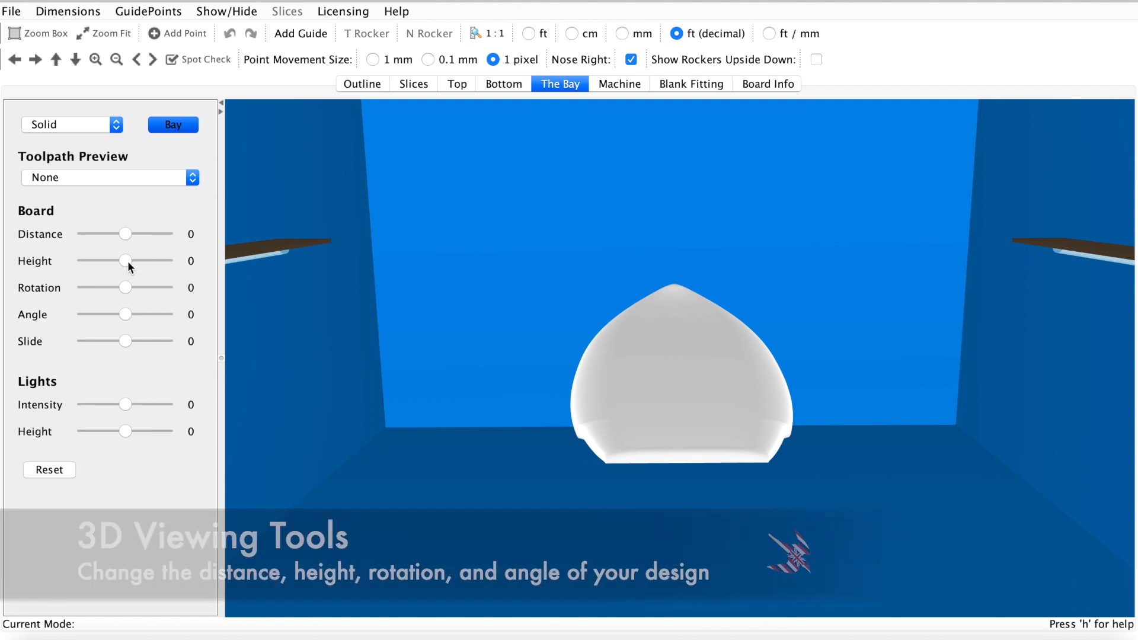
- Try the board's 3D view settings at distance -60, height 20, rotation -6, angle -52 and slide -4, and reset them
{"action": "left_click_drag", "start_coordinate": [125, 233], "coordinate": [124, 342]}
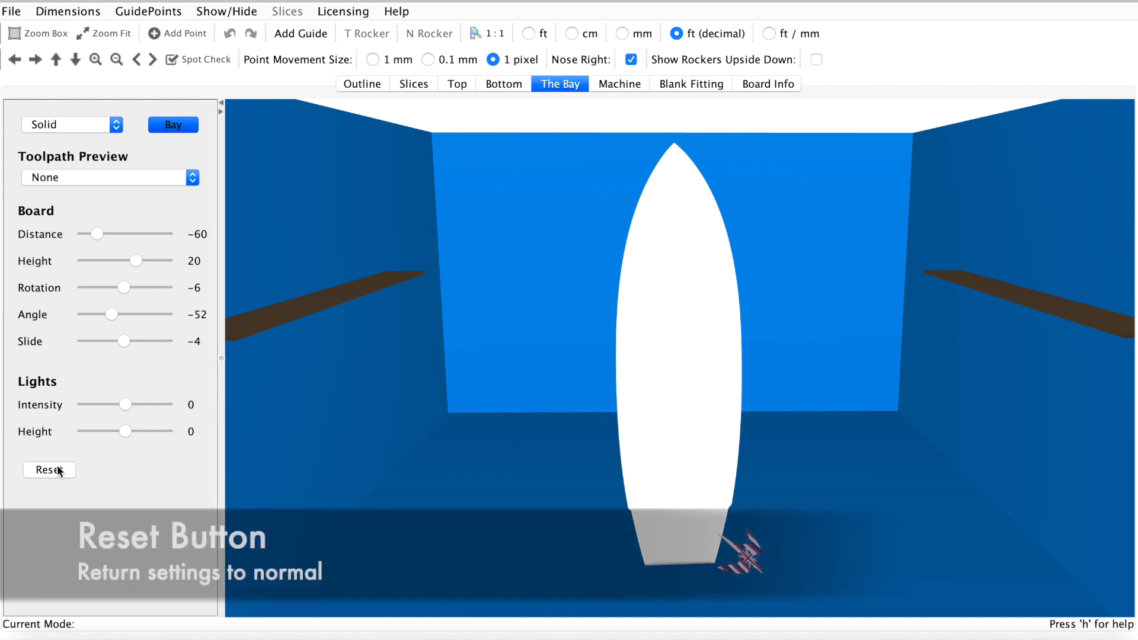
{"action": "left_click", "coordinate": [57, 470]}
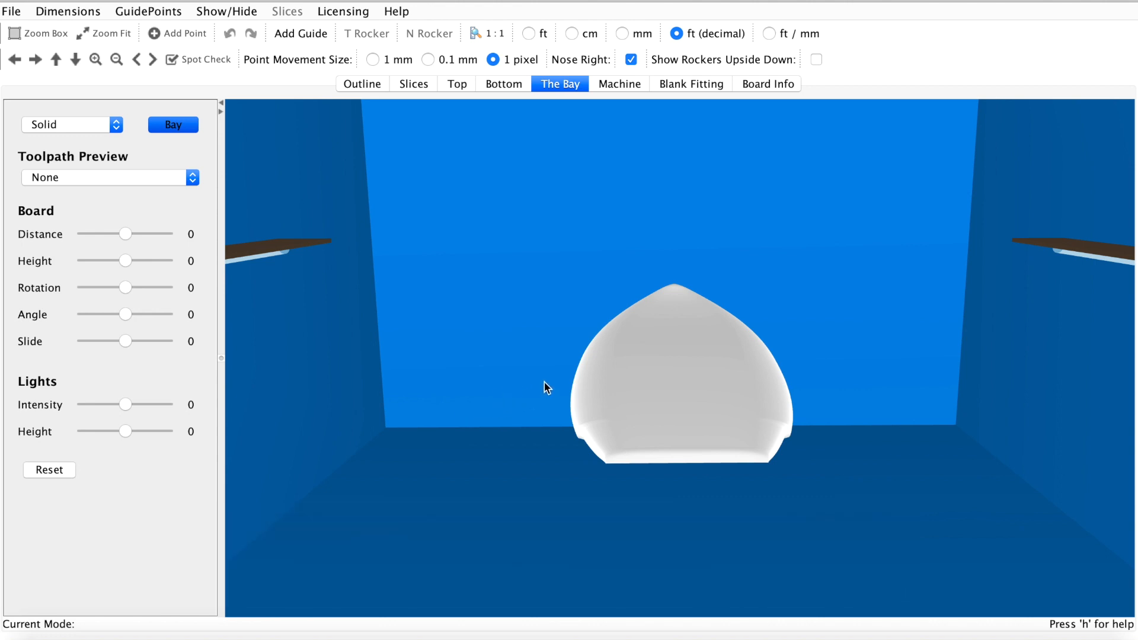
{"action": "left_click_drag", "start_coordinate": [551, 401], "coordinate": [545, 374]}
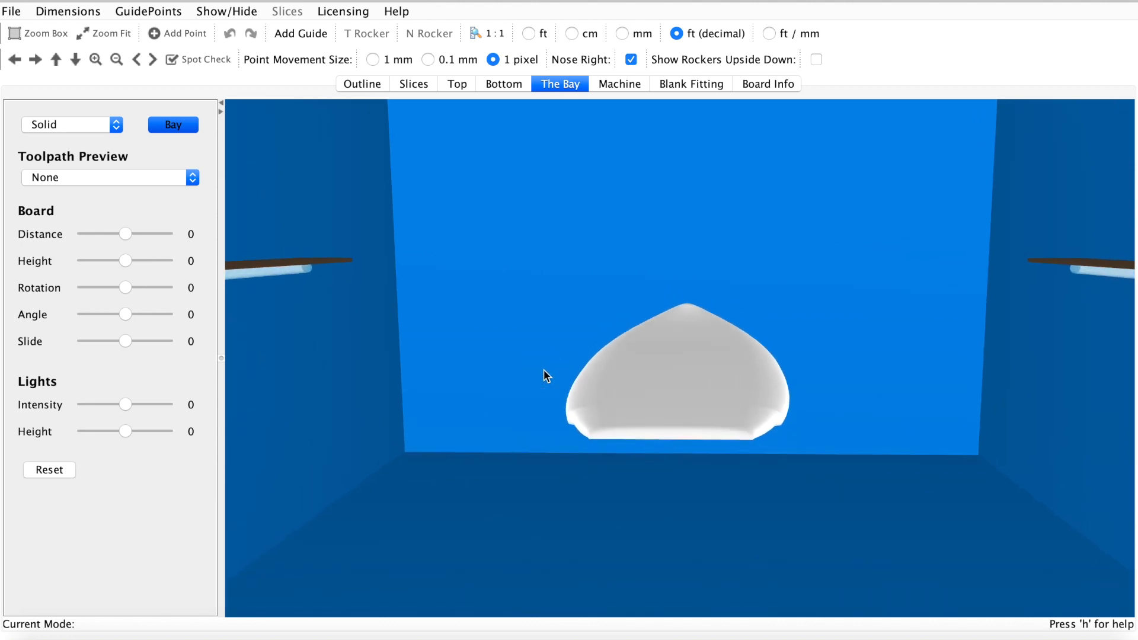
- Try a light intensity of -14 and a light height of -44, and reset the lighting
{"action": "mouse_move", "coordinate": [127, 406]}
{"action": "left_mouse_down"}
{"action": "mouse_move", "coordinate": [102, 428]}
{"action": "mouse_move", "coordinate": [172, 428]}
{"action": "mouse_move", "coordinate": [90, 413]}
{"action": "mouse_move", "coordinate": [135, 415]}
{"action": "mouse_move", "coordinate": [108, 412]}
{"action": "left_mouse_up"}
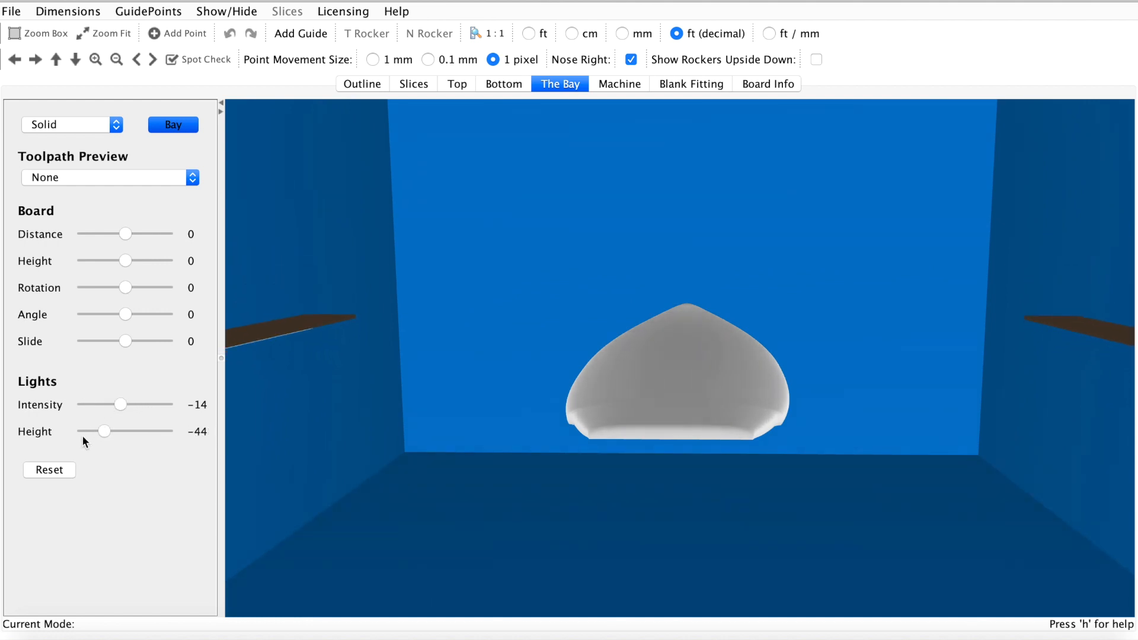
{"action": "left_click", "coordinate": [51, 470]}
- Display the 3D board in Sliced mode and inspect its cross-sections from an angle
{"action": "left_click", "coordinate": [92, 125]}
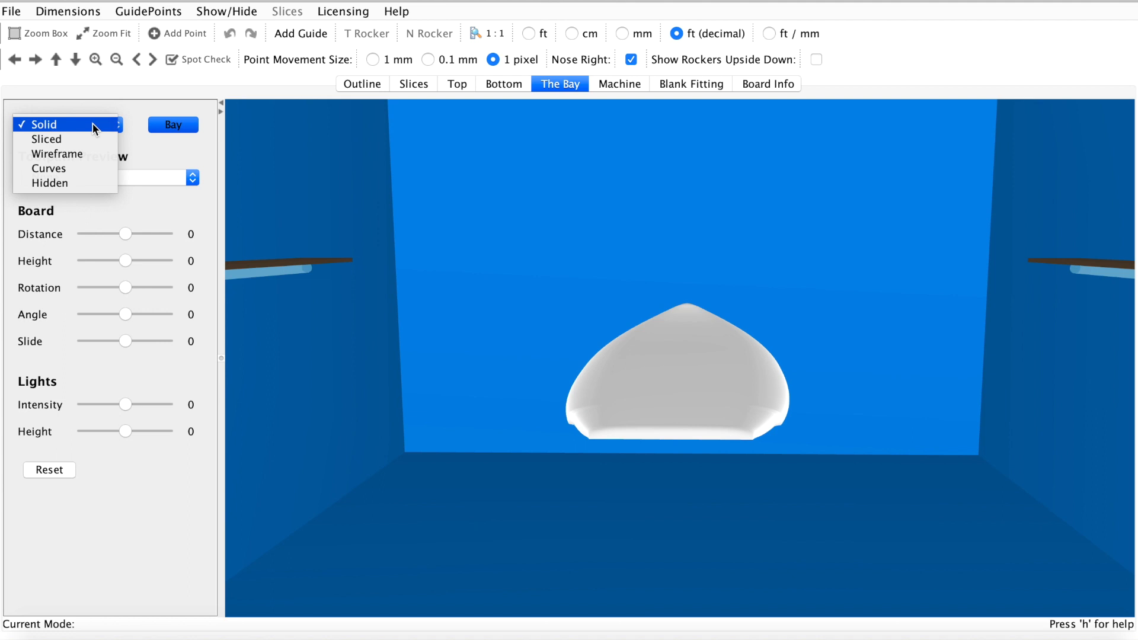
{"action": "left_click", "coordinate": [92, 124]}
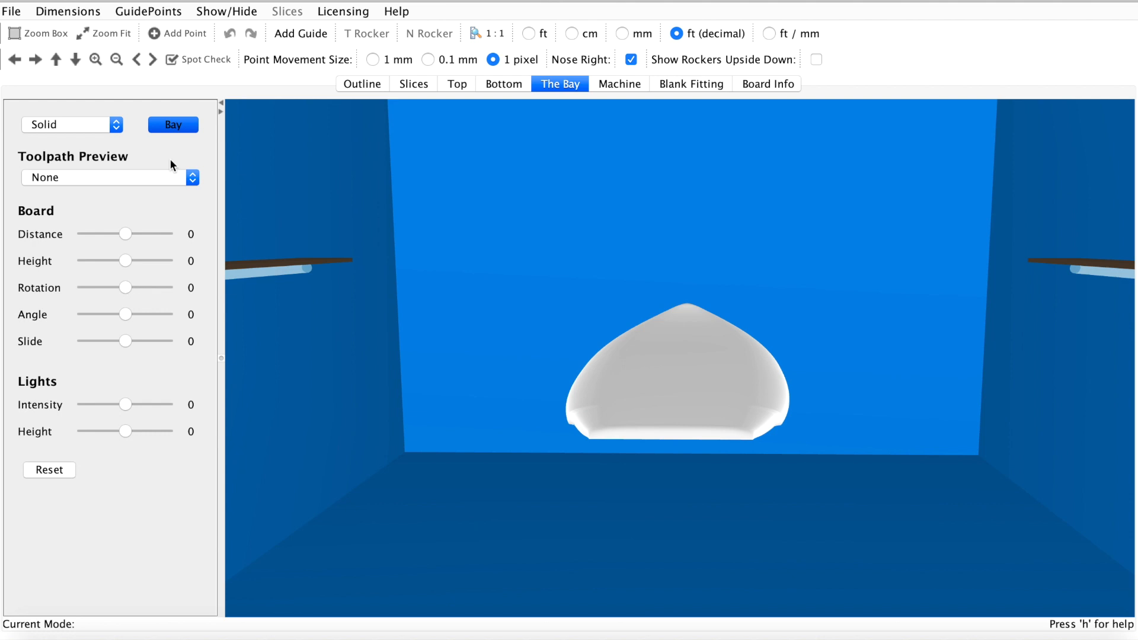
{"action": "left_click", "coordinate": [99, 124]}
{"action": "left_click", "coordinate": [86, 140]}
{"action": "left_click_drag", "start_coordinate": [736, 322], "coordinate": [673, 383]}
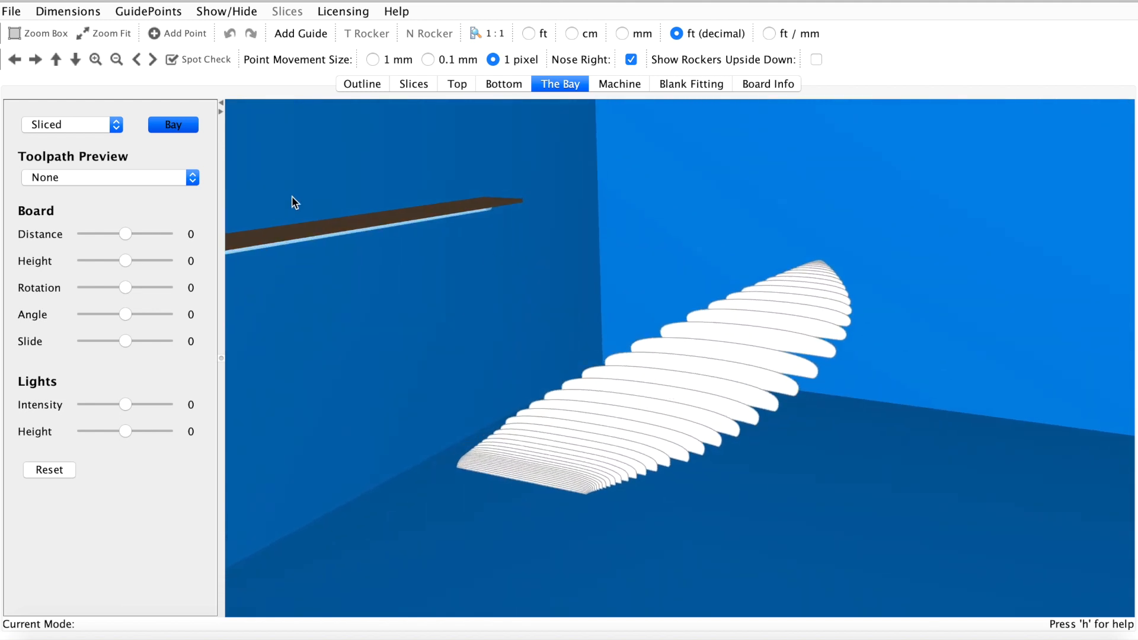
- Display the 3D board in Wireframe mode and view it from a lower angle
{"action": "left_click", "coordinate": [73, 125]}
{"action": "left_click", "coordinate": [62, 140]}
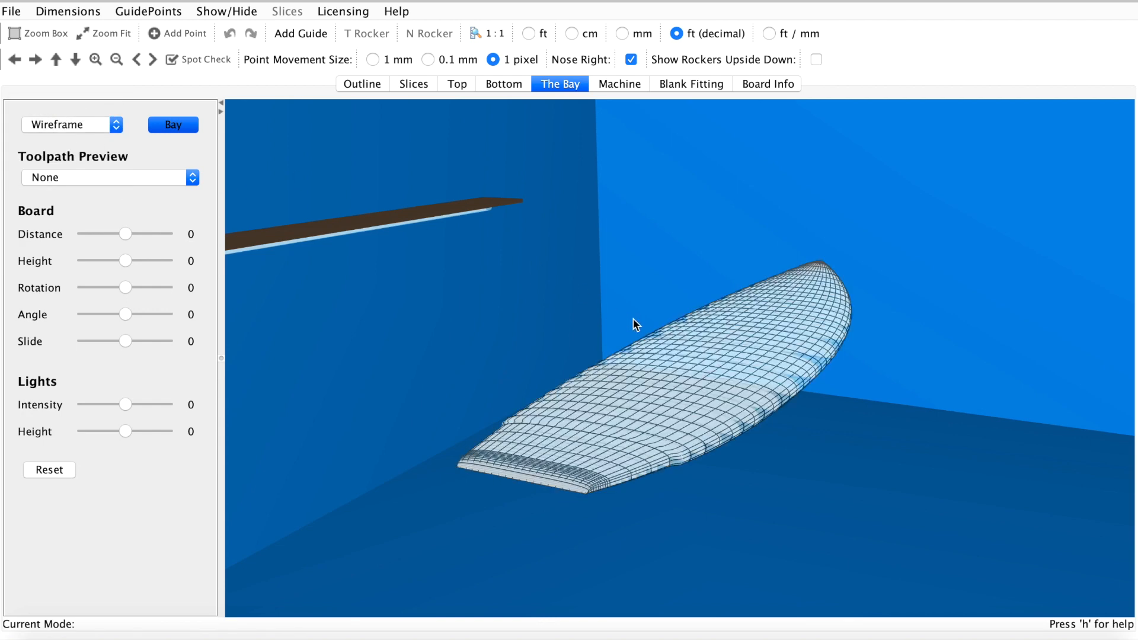
{"action": "left_click_drag", "start_coordinate": [639, 353], "coordinate": [675, 240]}
- Display the 3D board in Curves mode and view its curves from above
{"action": "left_click", "coordinate": [109, 123]}
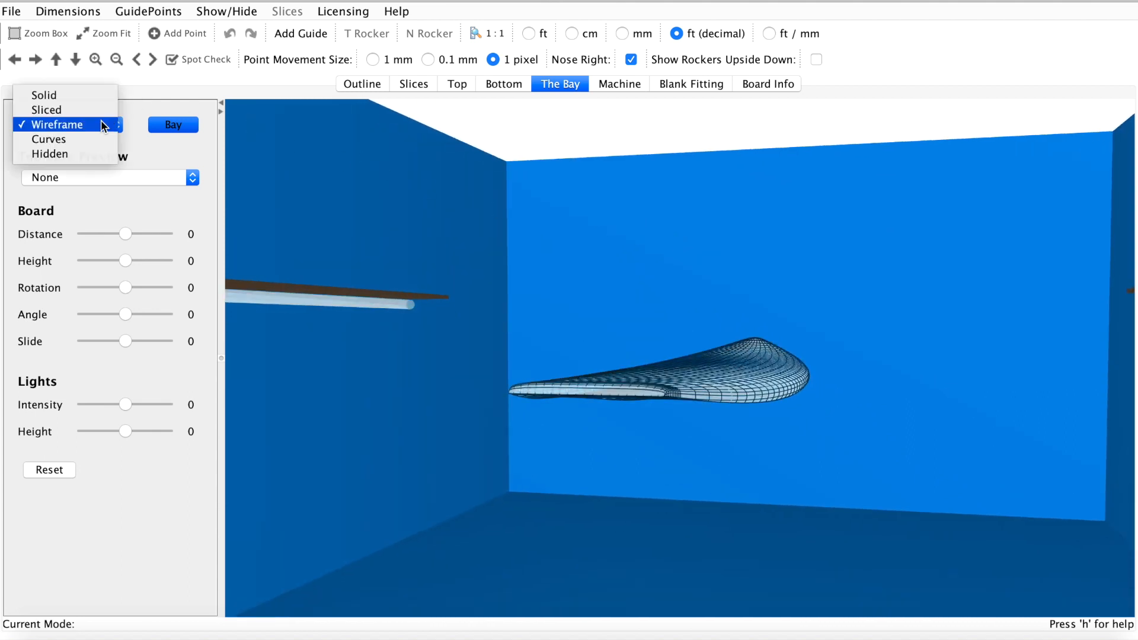
{"action": "left_click", "coordinate": [90, 140]}
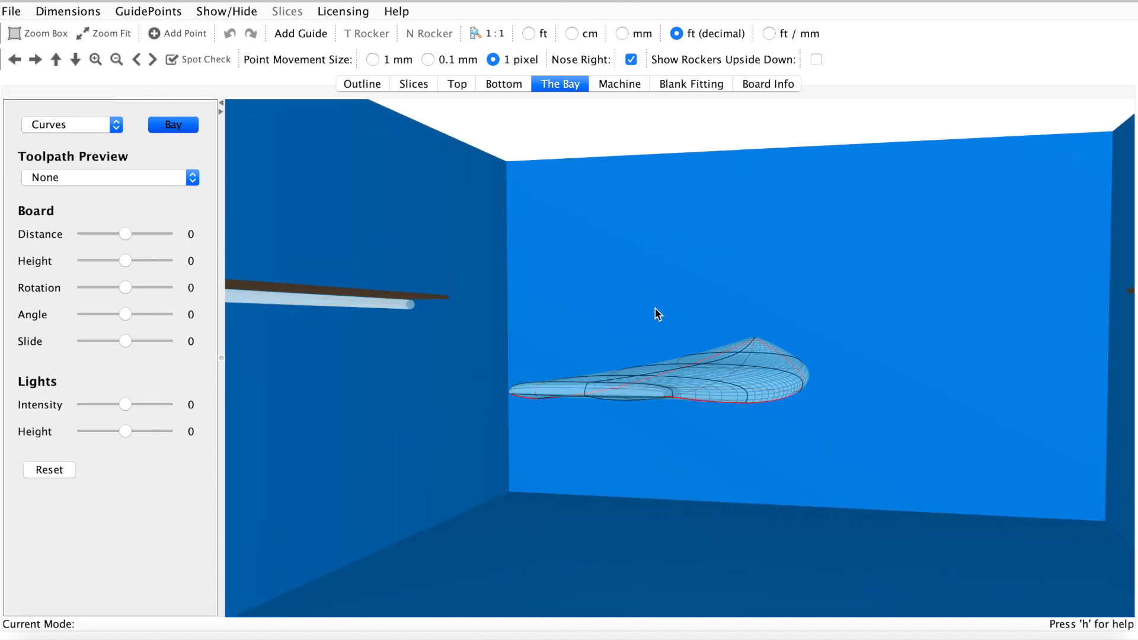
{"action": "left_click_drag", "start_coordinate": [669, 277], "coordinate": [668, 337]}
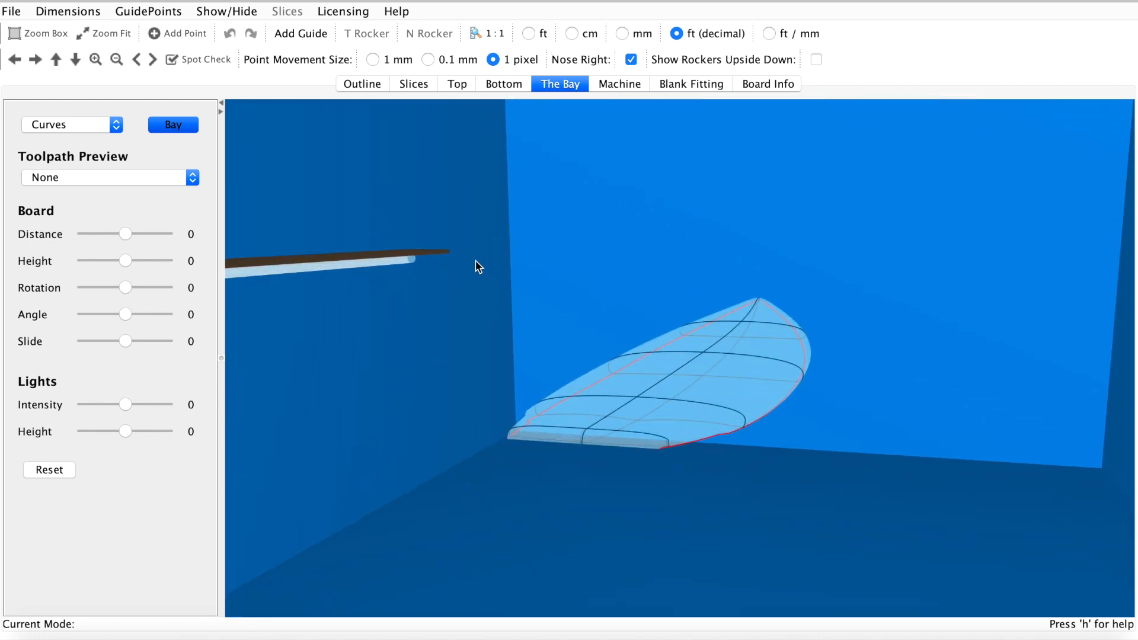
- Preview the toolpath of the top cuts on the board and view it from the tail
{"action": "left_click", "coordinate": [140, 177]}
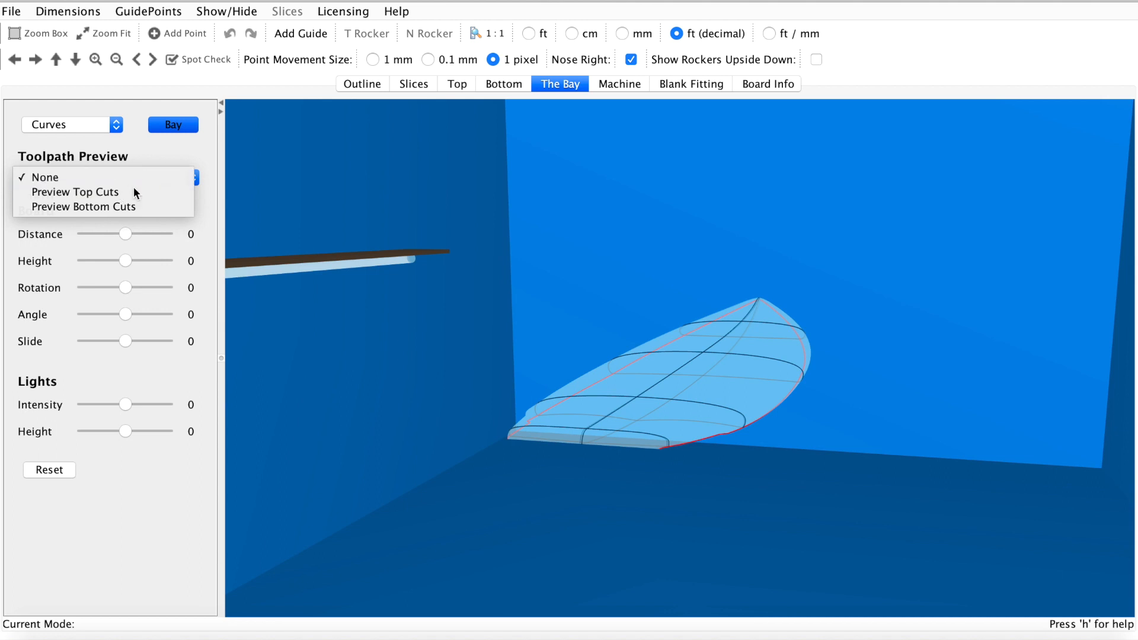
{"action": "left_click_drag", "start_coordinate": [604, 385], "coordinate": [650, 398]}
{"action": "left_click_drag", "start_coordinate": [650, 438], "coordinate": [637, 410]}
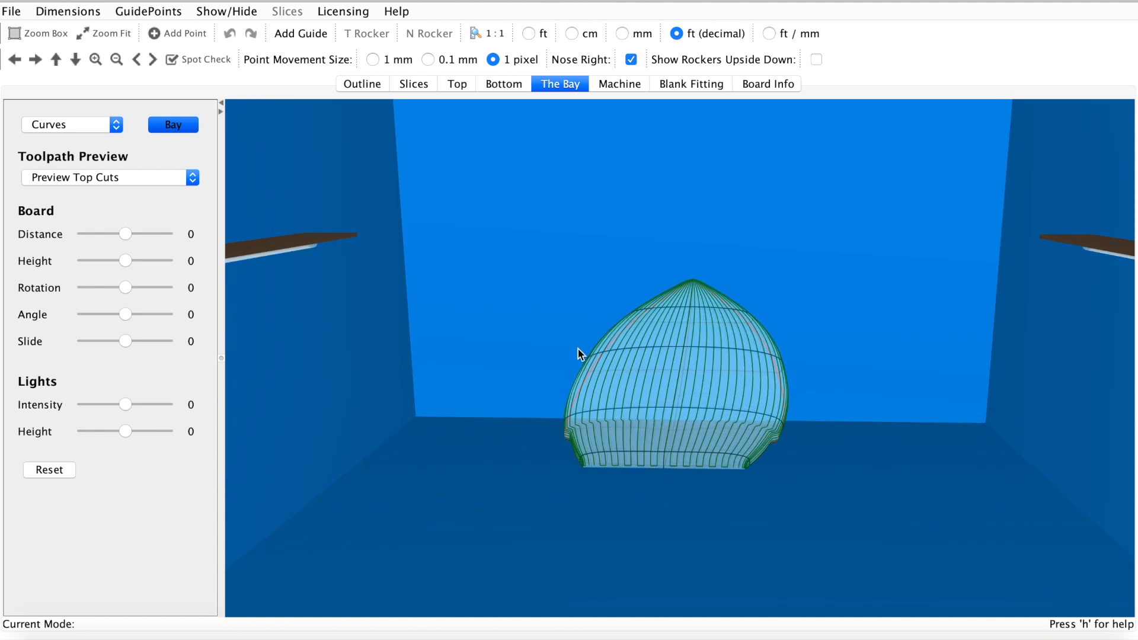
- Hide the bay surroundings, inspect the top-cut toolpath from an angle, and show the bay again
{"action": "left_click", "coordinate": [191, 129]}
{"action": "left_click_drag", "start_coordinate": [644, 324], "coordinate": [700, 477]}
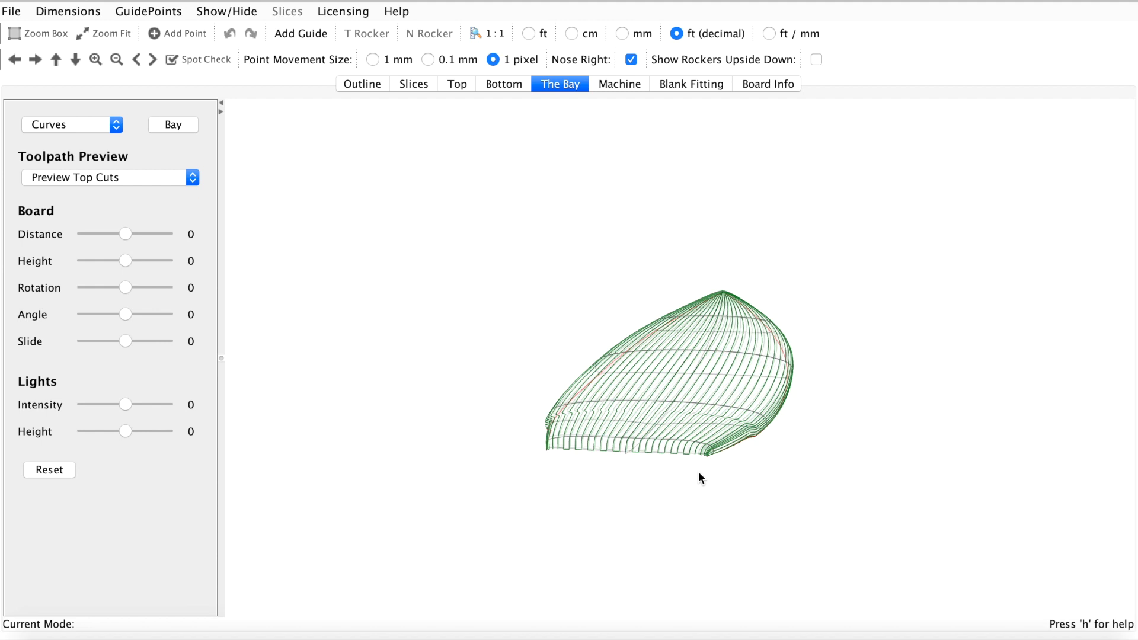
{"action": "left_click", "coordinate": [184, 124]}
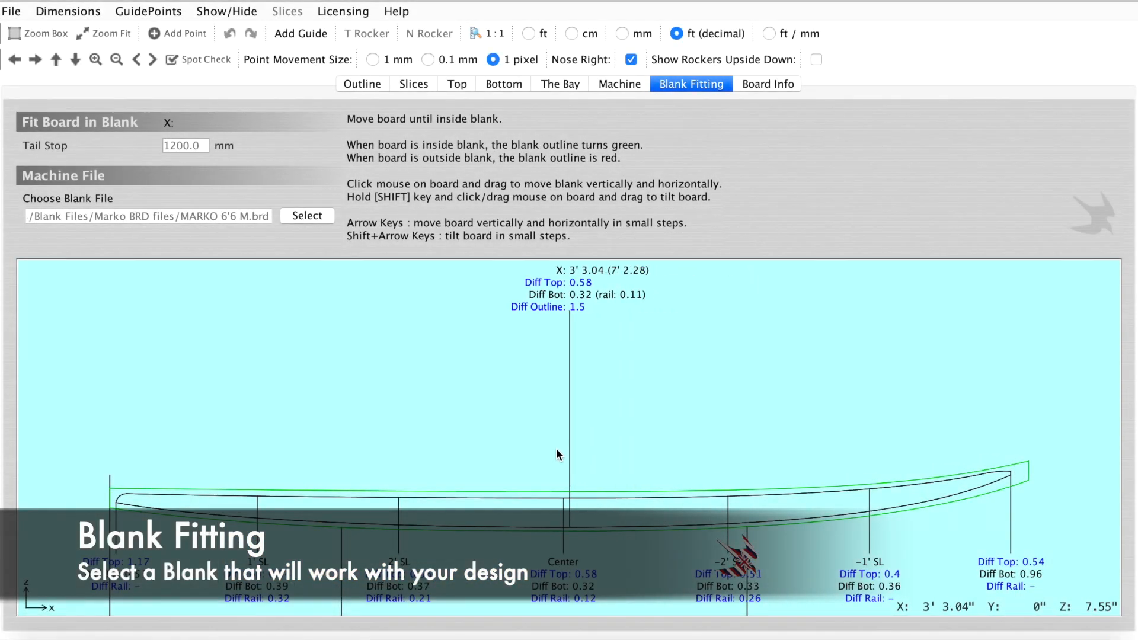
- In the blank fitting view, move the board above the blank outline and choose MARKO 6'6 M.brd as the blank file
{"action": "mouse_move", "coordinate": [532, 501]}
{"action": "left_mouse_down"}
{"action": "mouse_move", "coordinate": [532, 478]}
{"action": "mouse_move", "coordinate": [533, 487]}
{"action": "left_mouse_up"}
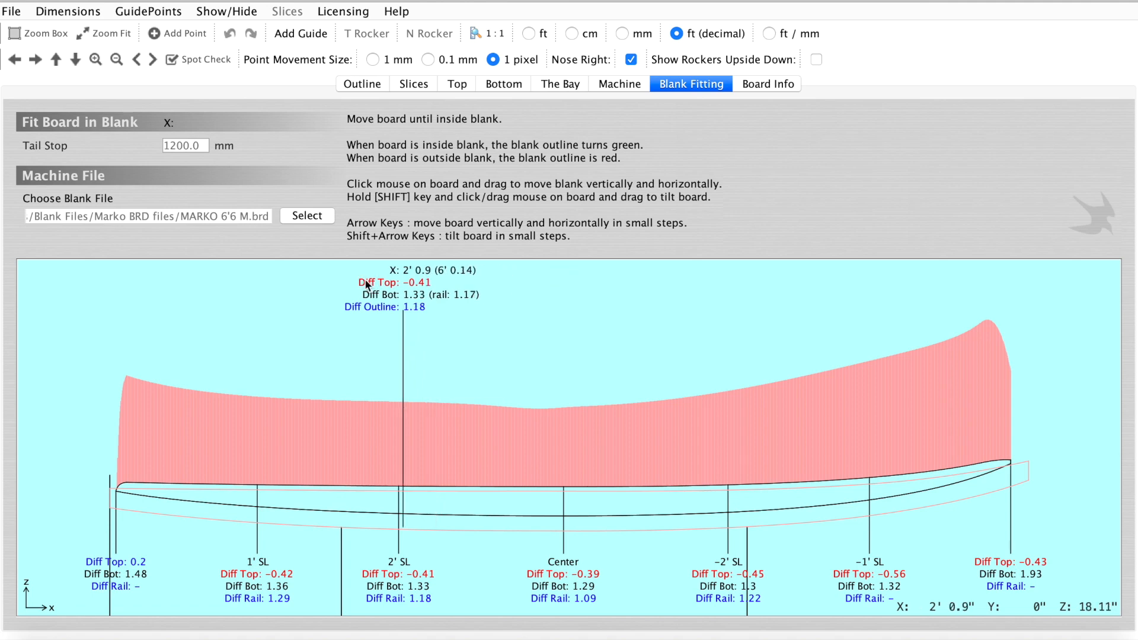
{"action": "left_click", "coordinate": [302, 217]}
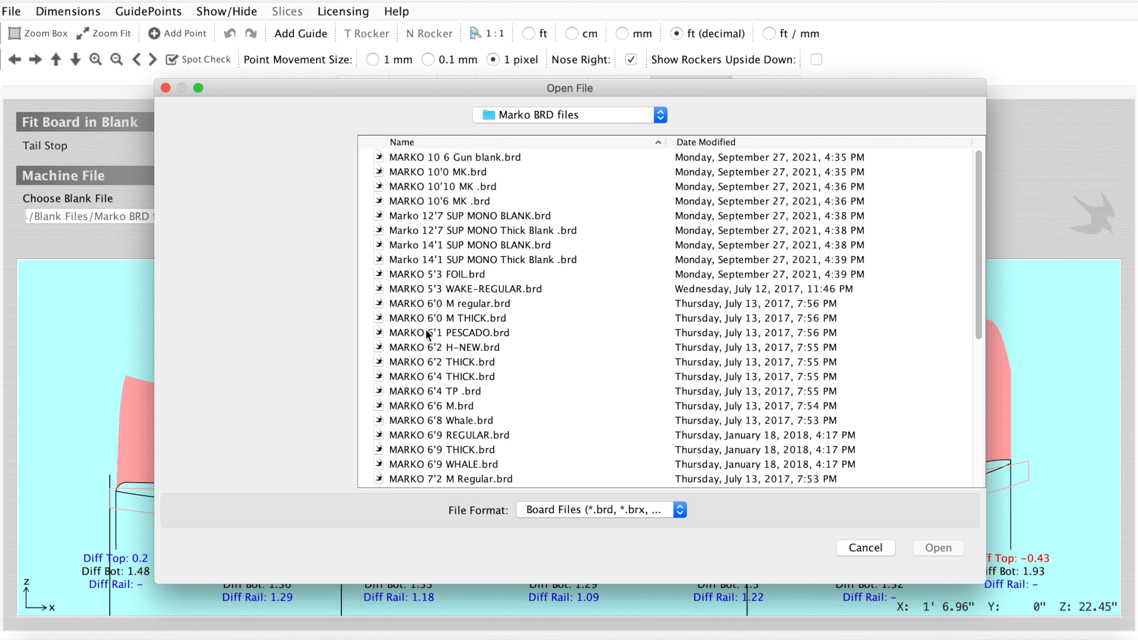
{"action": "scroll", "coordinate": [428, 334], "scroll_direction": "down", "scroll_amount": 2}
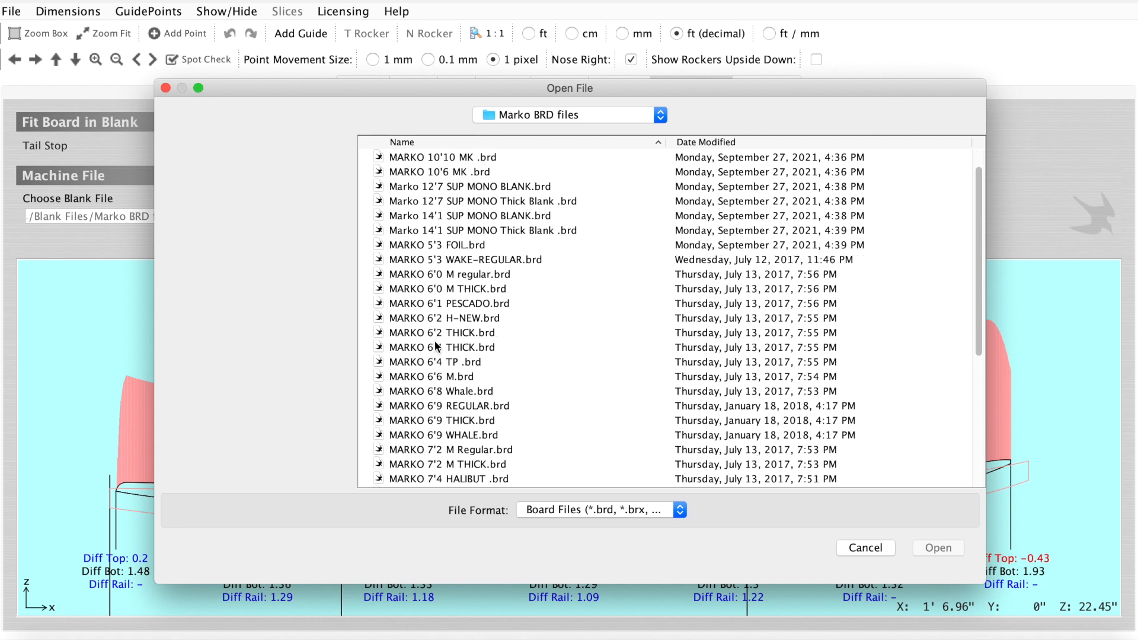
{"action": "left_click", "coordinate": [437, 345]}
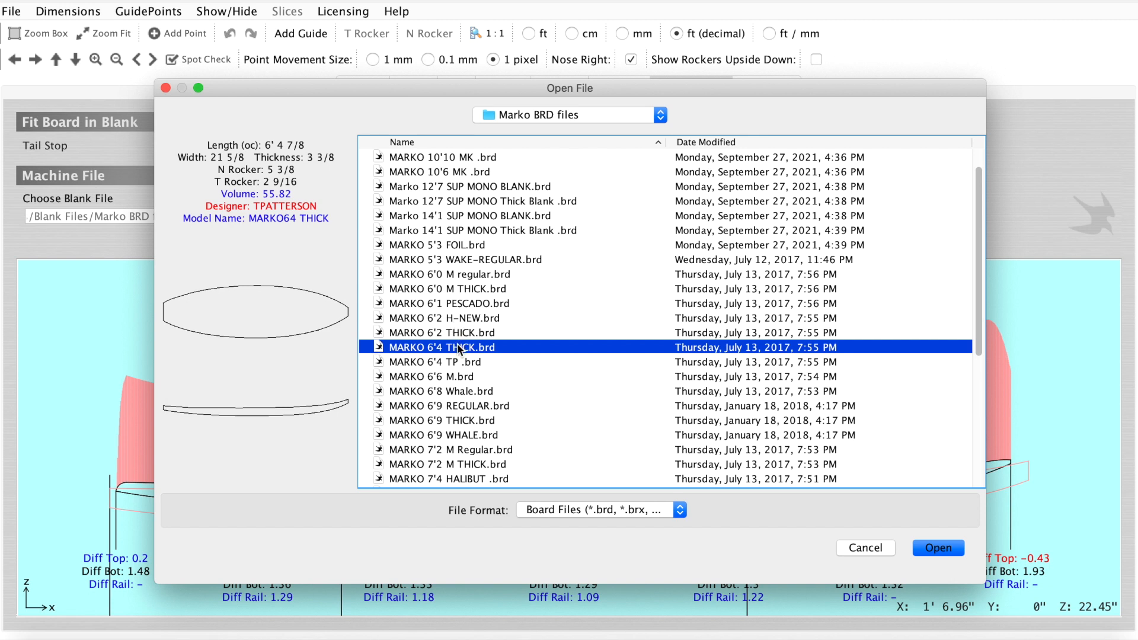
{"action": "left_click", "coordinate": [443, 377]}
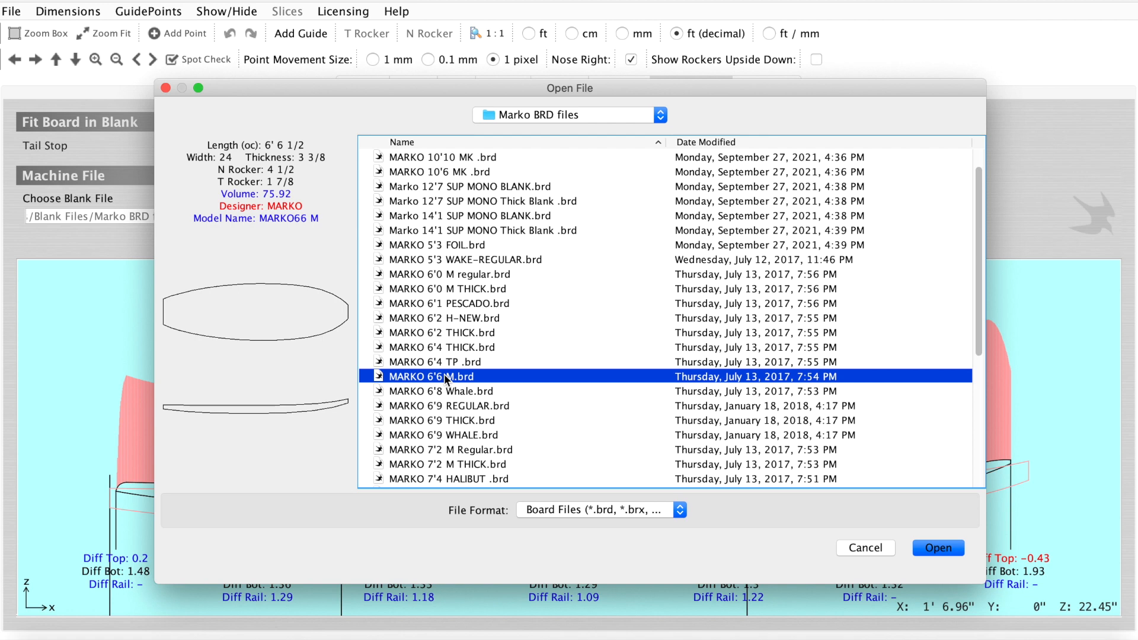
{"action": "double_click", "coordinate": [444, 374]}
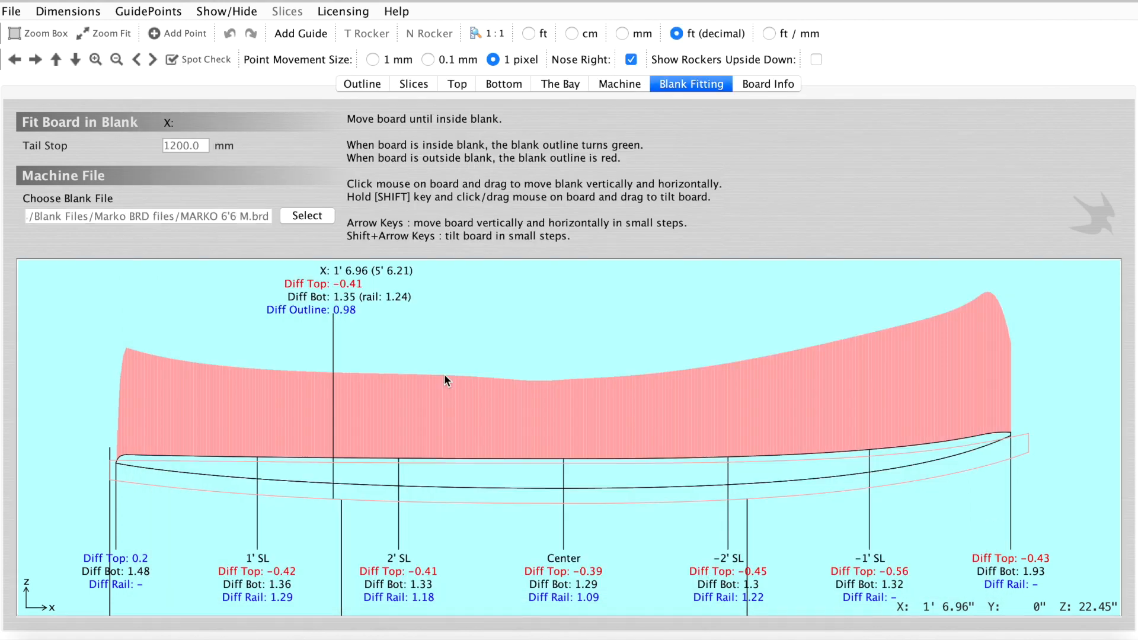
- Move the board down inside the blank and tilt its nose downward in small steps
{"action": "left_click_drag", "start_coordinate": [407, 471], "coordinate": [409, 483]}
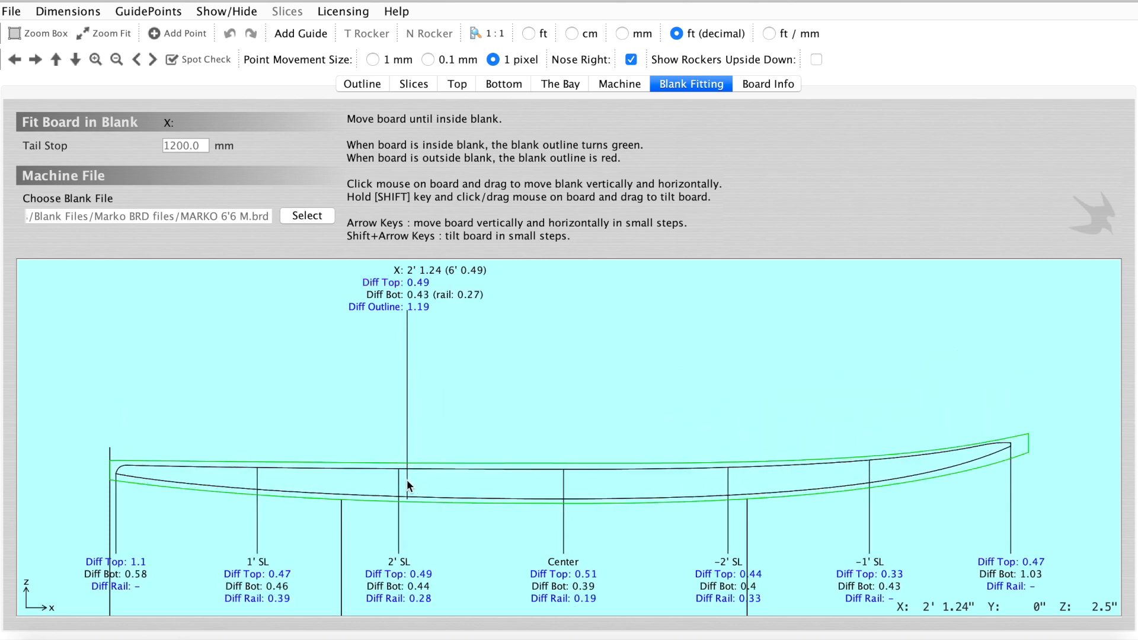
{"action": "key", "text": "shift+Down"}
{"action": "key", "text": "shift+Down"}
{"action": "key", "text": "shift+Down"}
{"action": "key", "text": "shift+Down"}
{"action": "key", "text": "shift+Down"}
{"action": "key", "text": "shift+Down"}
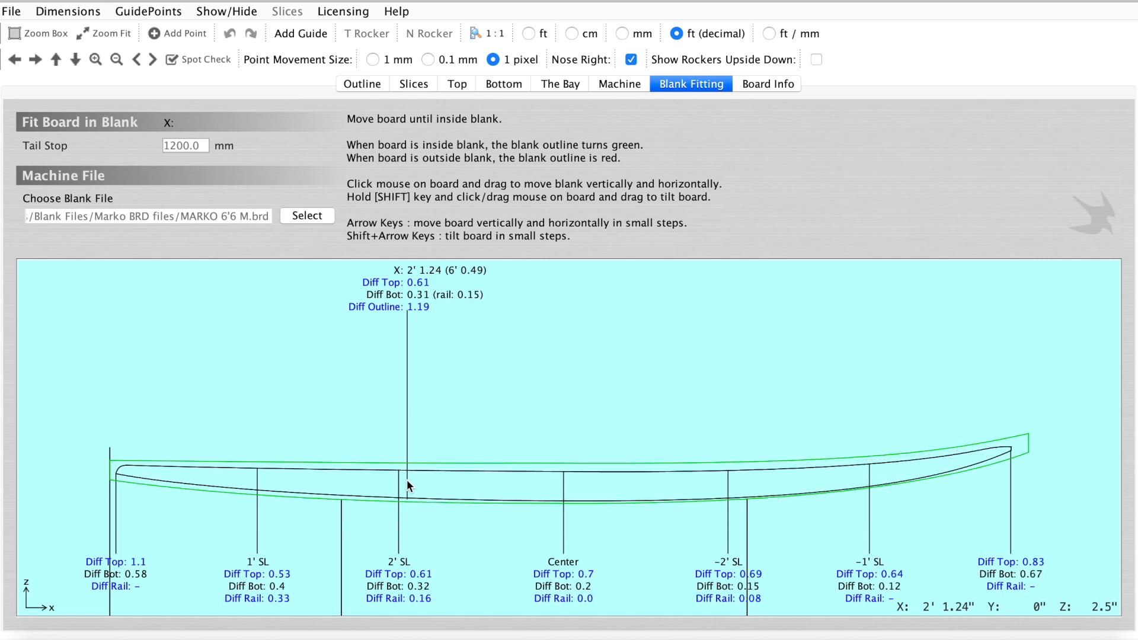
{"action": "key", "text": "shift+Down"}
{"action": "key", "text": "shift+Down"}
{"action": "key", "text": "shift+Down"}
{"action": "key", "text": "shift+Down"}
- Tilt the board's nose down past the blank's bottom outline, and back up past its top outline, in small steps
{"action": "key", "text": "shift+Up"}
{"action": "key", "text": "shift+Up"}
{"action": "key", "text": "shift+Up"}
{"action": "key", "text": "shift+Up"}
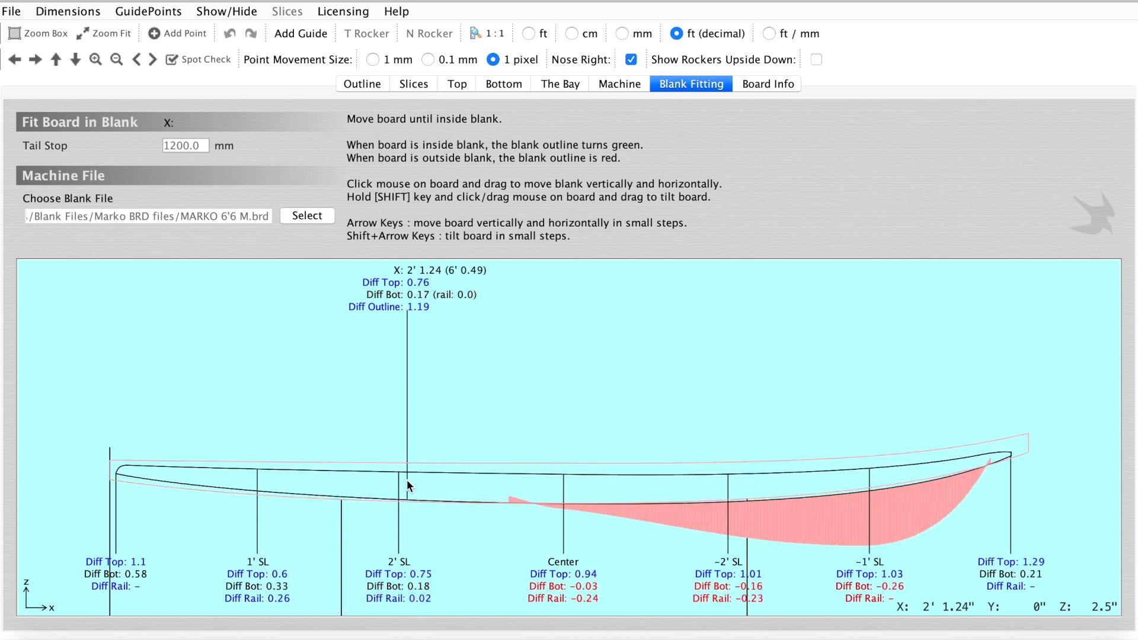
{"action": "key", "text": "shift+Up"}
{"action": "key", "text": "shift+Up"}
{"action": "key", "text": "shift+Up"}
{"action": "key", "text": "shift+Up"}
{"action": "key", "text": "shift+Up"}
{"action": "key", "text": "shift+Up"}
{"action": "key", "text": "shift+Up"}
{"action": "key", "text": "shift+Up"}
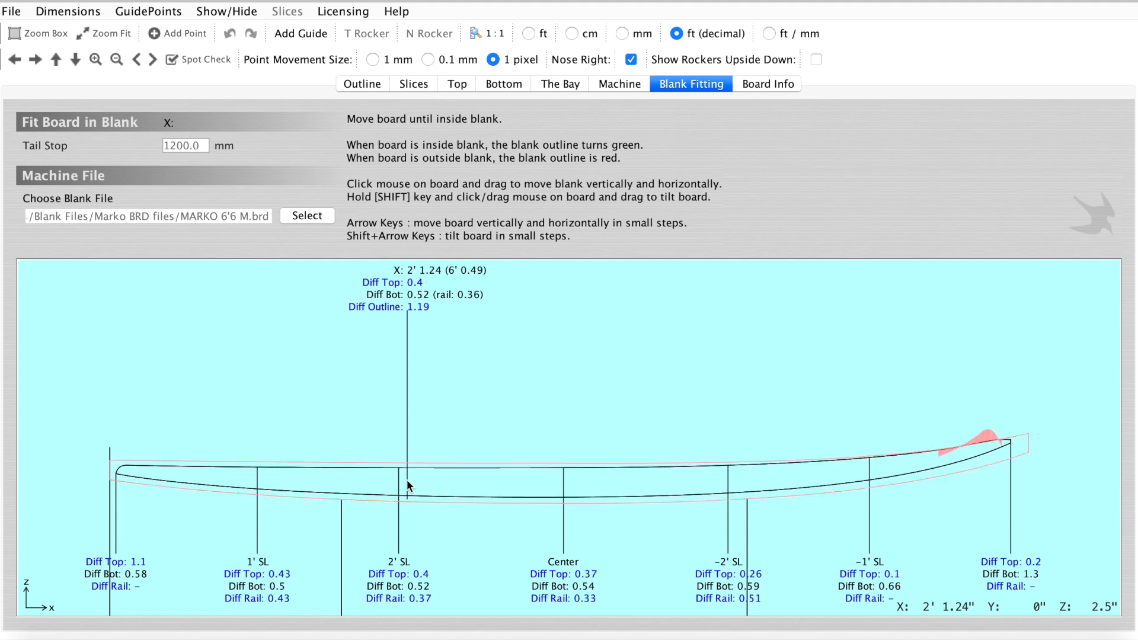
- Tilt the board's nose down in small steps until the whole board sits inside the blank with foam to spare above and below
{"action": "key", "text": "shift+Down"}
{"action": "key", "text": "shift+Down"}
{"action": "key", "text": "shift+Down"}
{"action": "key", "text": "shift+Down"}
{"action": "key", "text": "shift+Down"}
{"action": "key", "text": "shift+Down"}
{"action": "key", "text": "shift+Down"}
{"action": "key", "text": "shift+Down"}
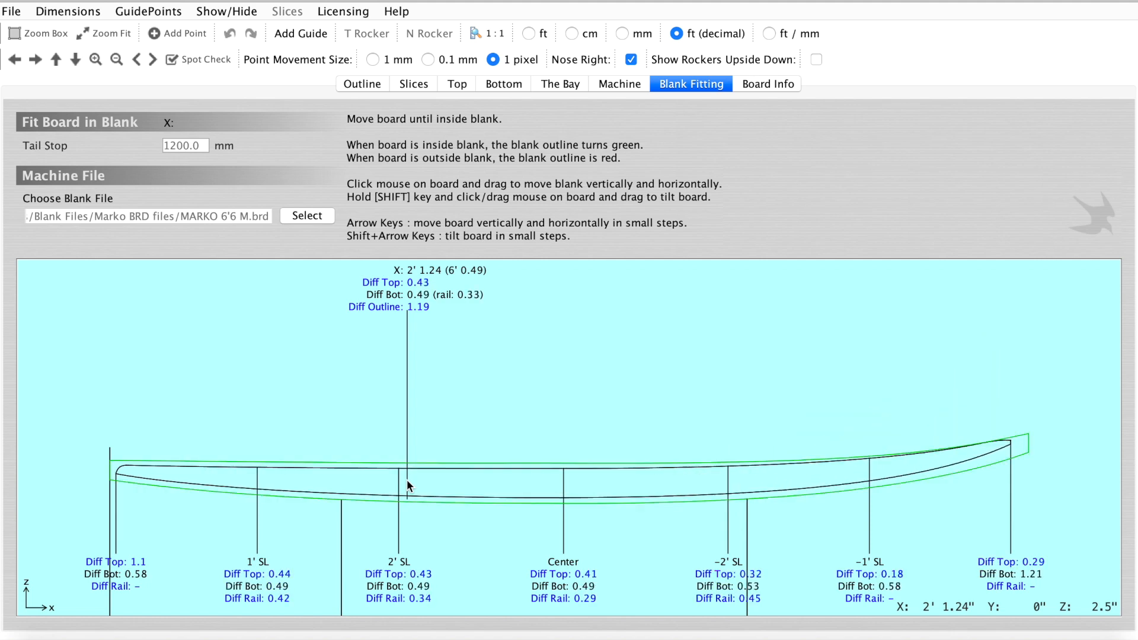
{"action": "key", "text": "shift+Down"}
{"action": "key", "text": "shift+Down"}
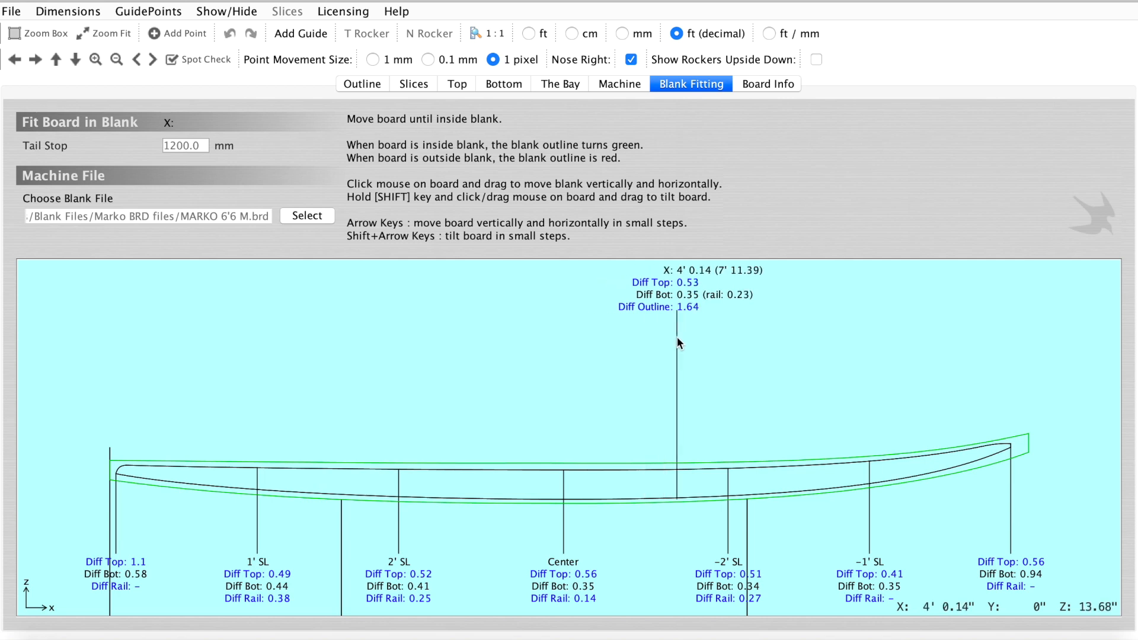
- Review the board info comments and the side fin's front X-position, and check the fin placement in the outline view
{"action": "left_click", "coordinate": [763, 83]}
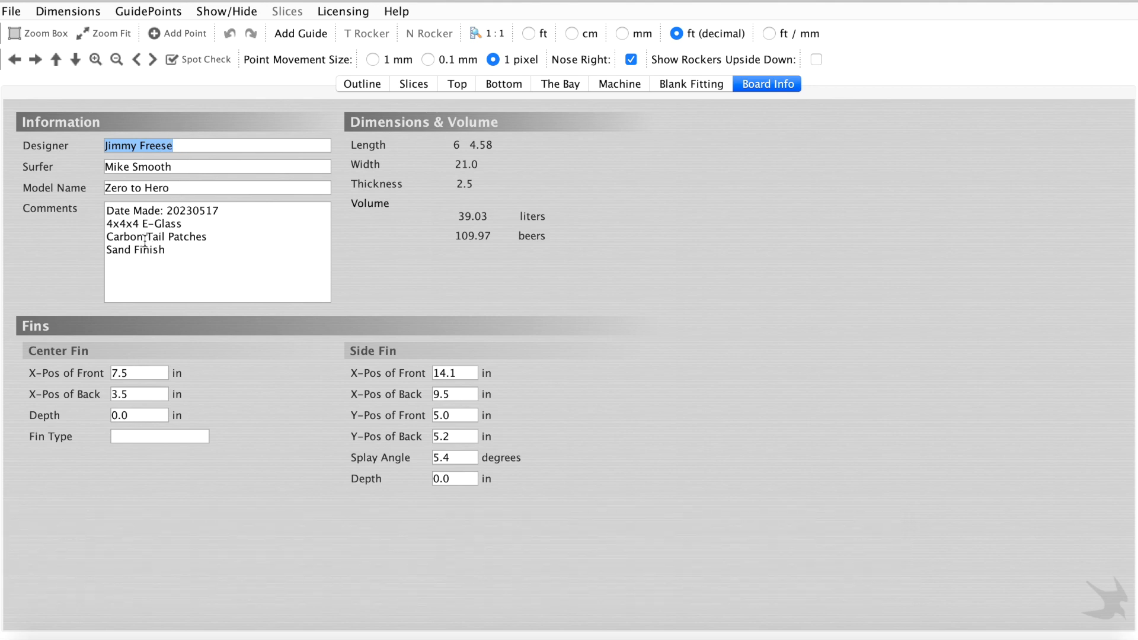
{"action": "left_click_drag", "start_coordinate": [164, 249], "coordinate": [107, 210]}
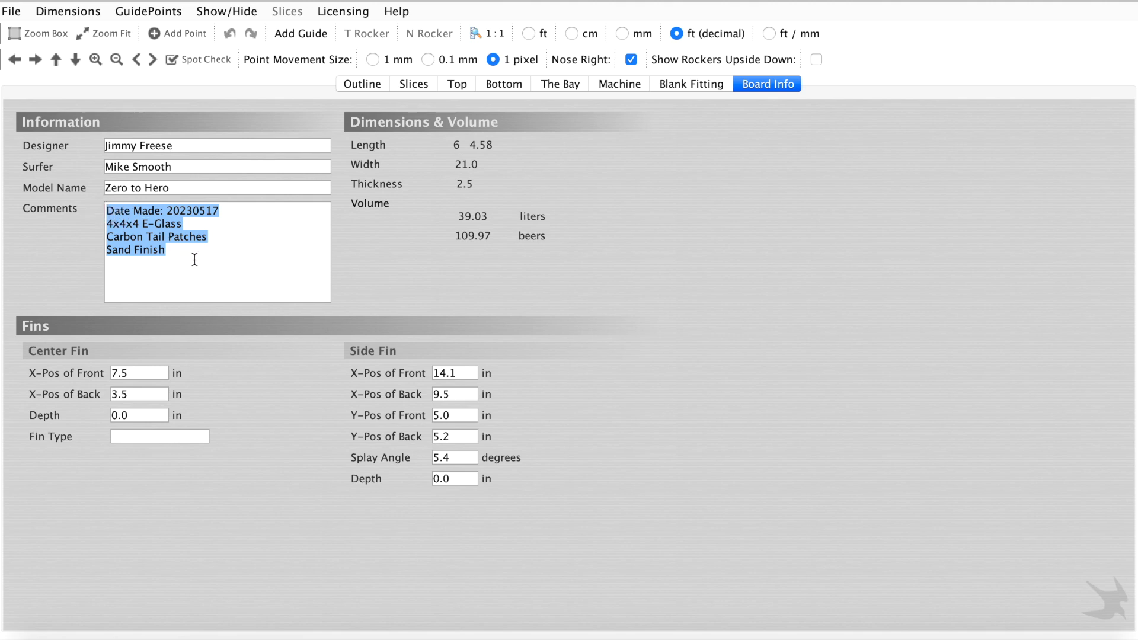
{"action": "left_click", "coordinate": [216, 273]}
{"action": "left_click_drag", "start_coordinate": [467, 372], "coordinate": [442, 371]}
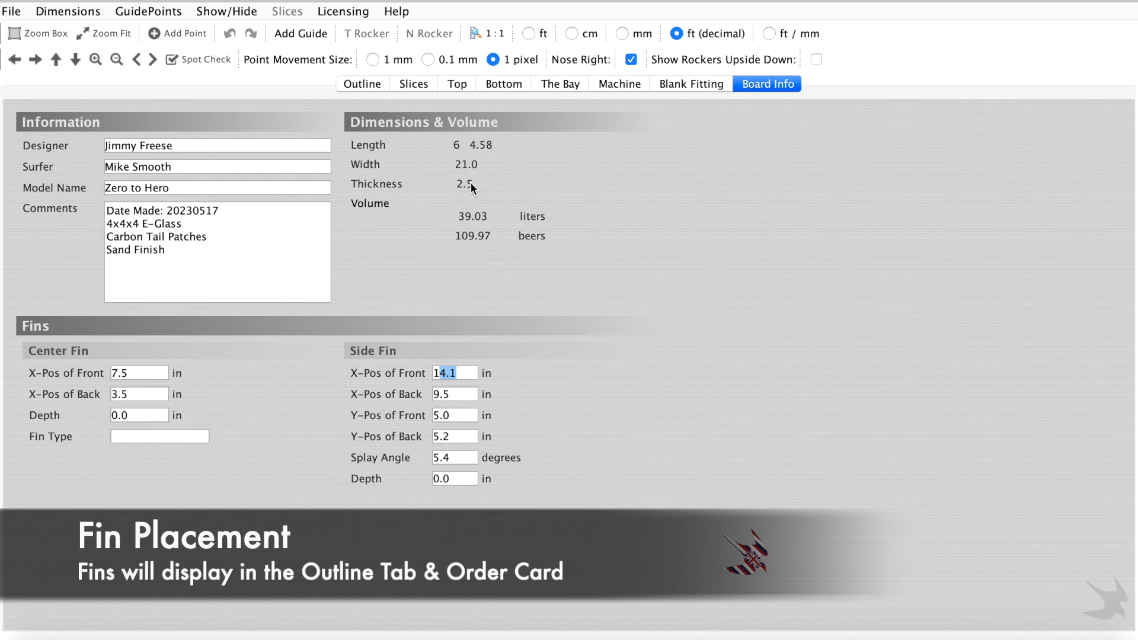
{"action": "left_click", "coordinate": [365, 85]}
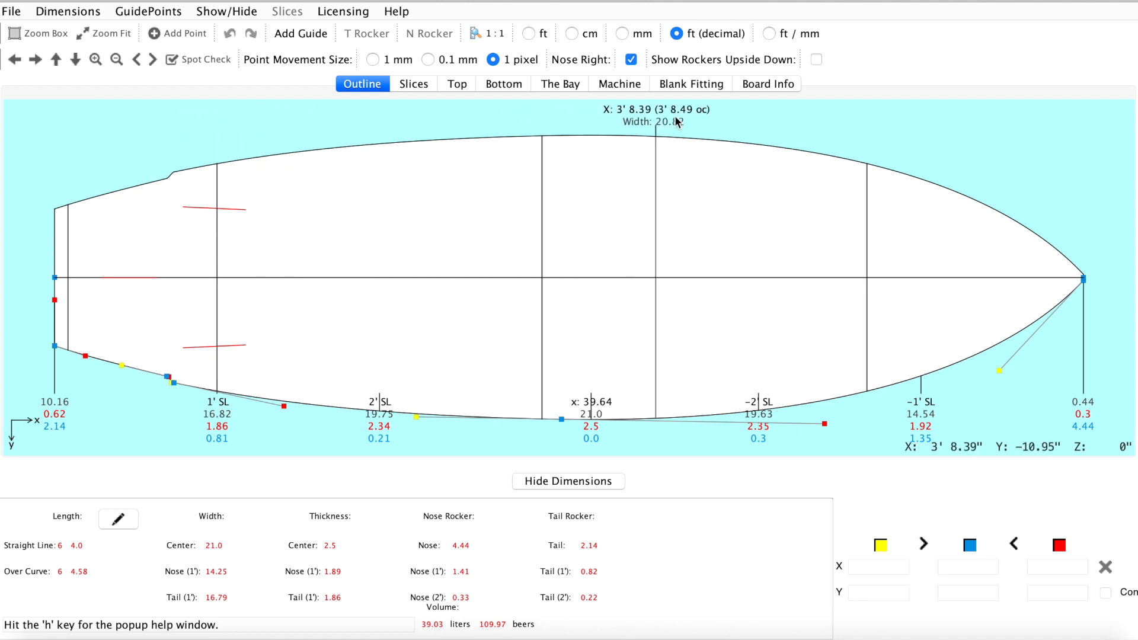
{"action": "left_click", "coordinate": [758, 84]}
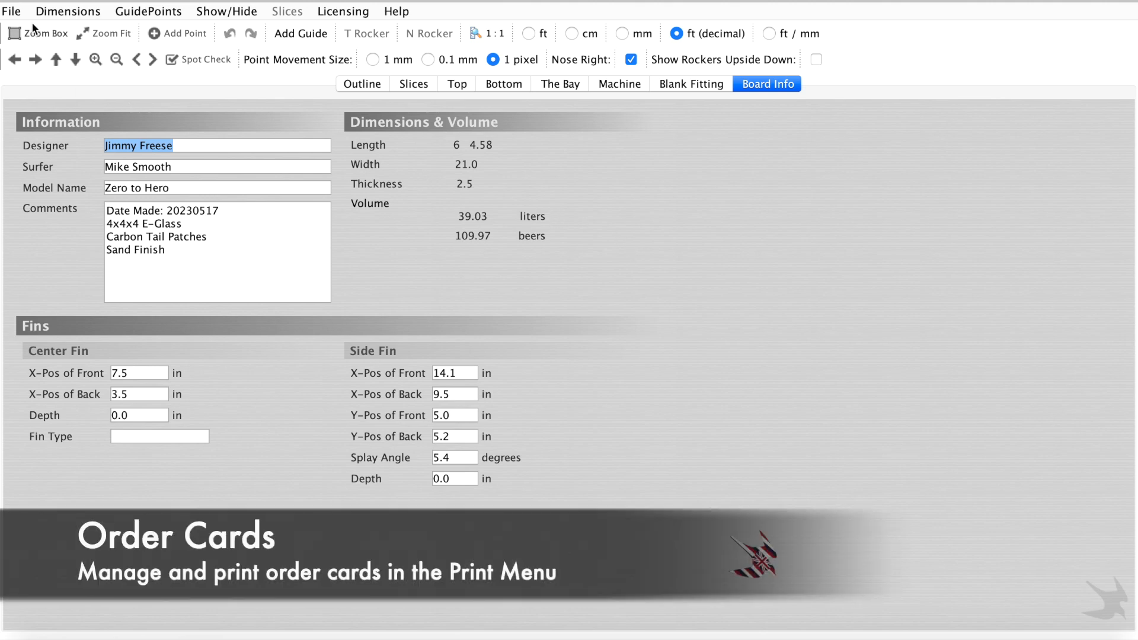
- Look at the option for making a customer PDF, and view the Zero to Hero Model order card PDF before closing it
{"action": "left_click", "coordinate": [12, 11]}
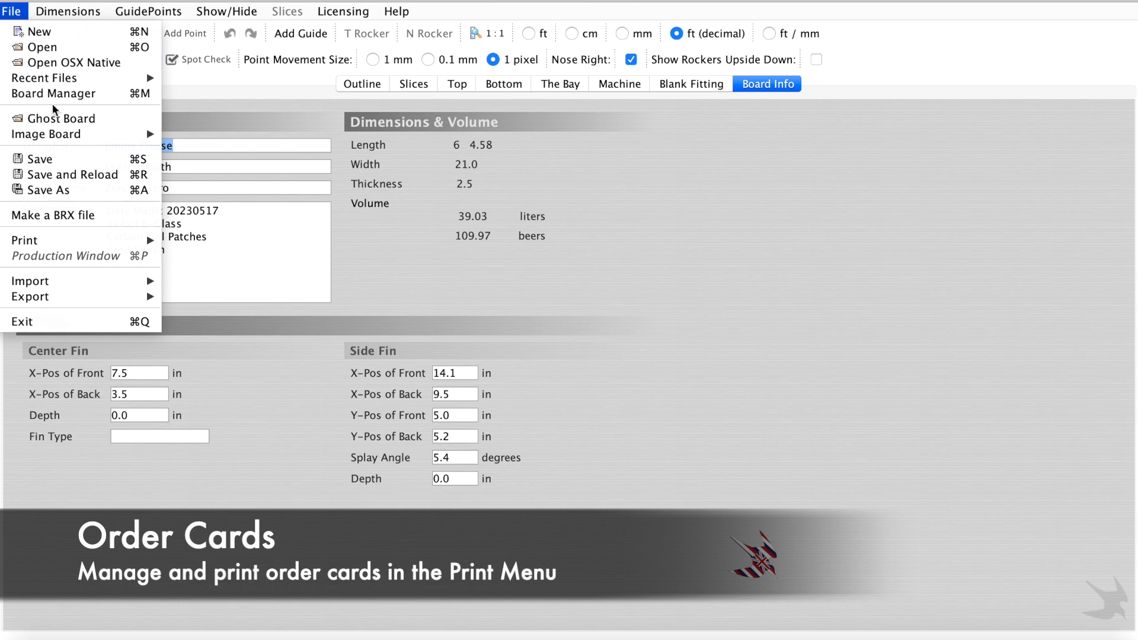
{"action": "mouse_move", "coordinate": [68, 239]}
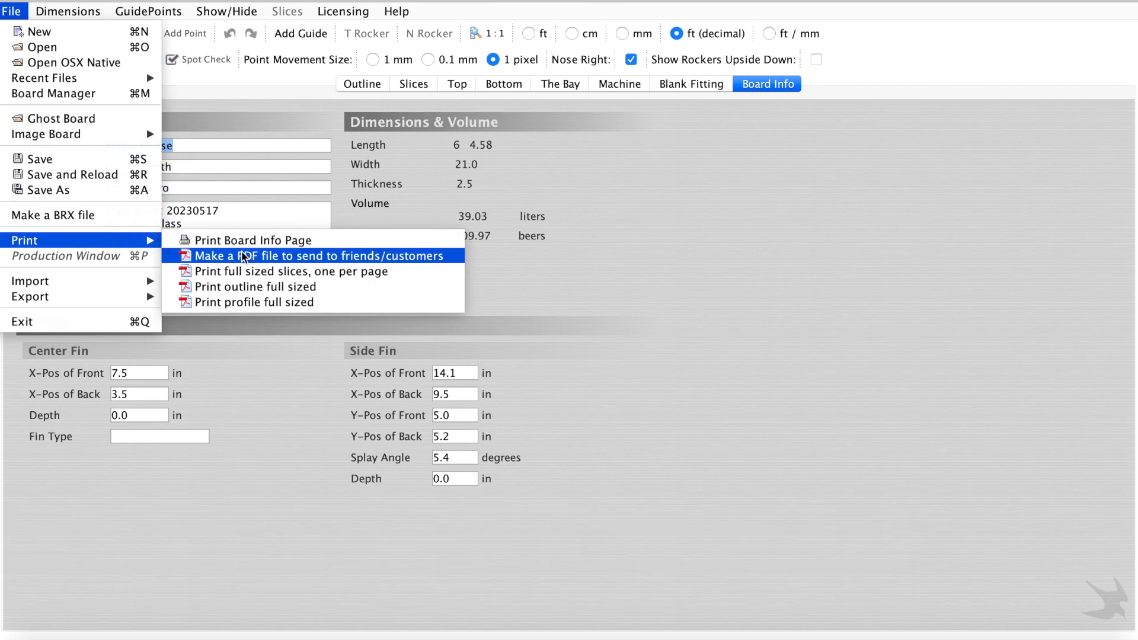
{"action": "left_click", "coordinate": [634, 275]}
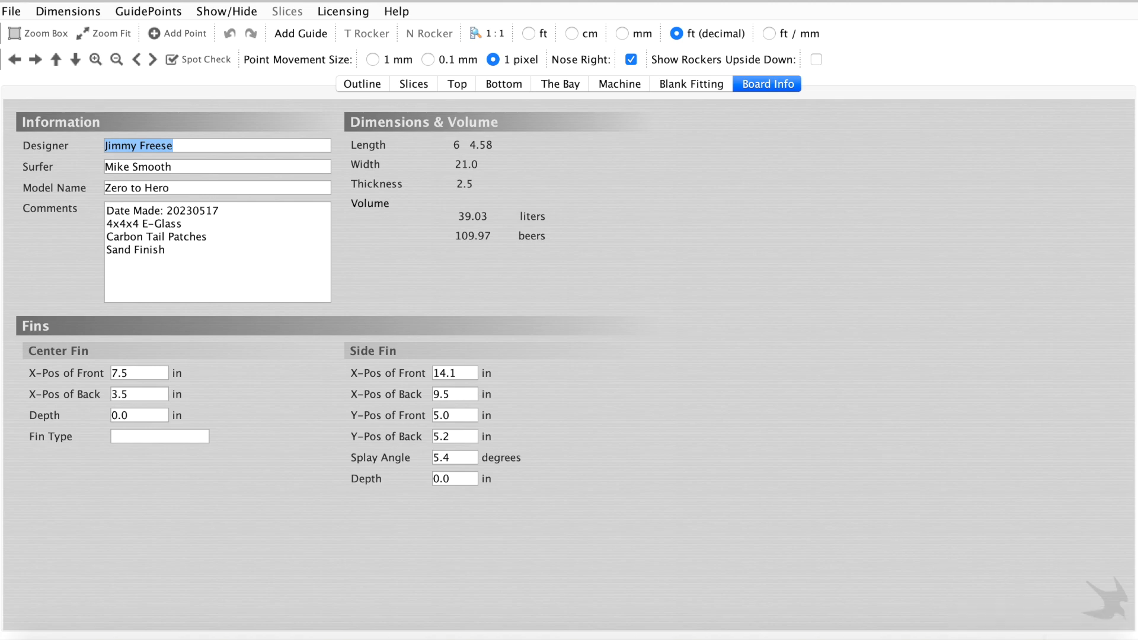
{"action": "left_click", "coordinate": [1040, 633]}
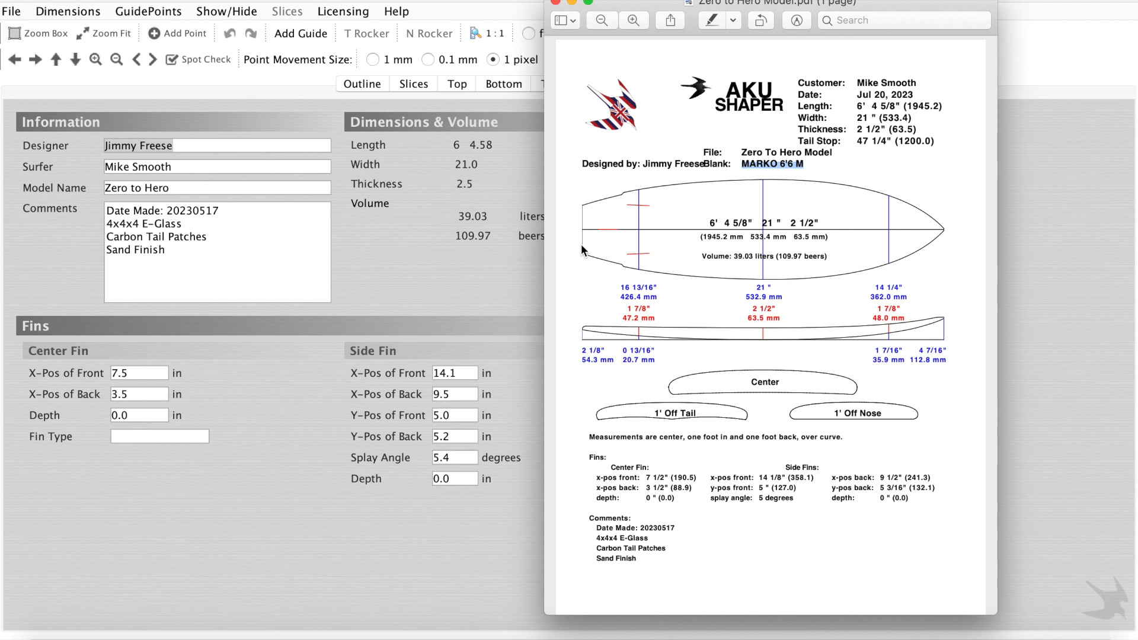
{"action": "left_click", "coordinate": [573, 5]}
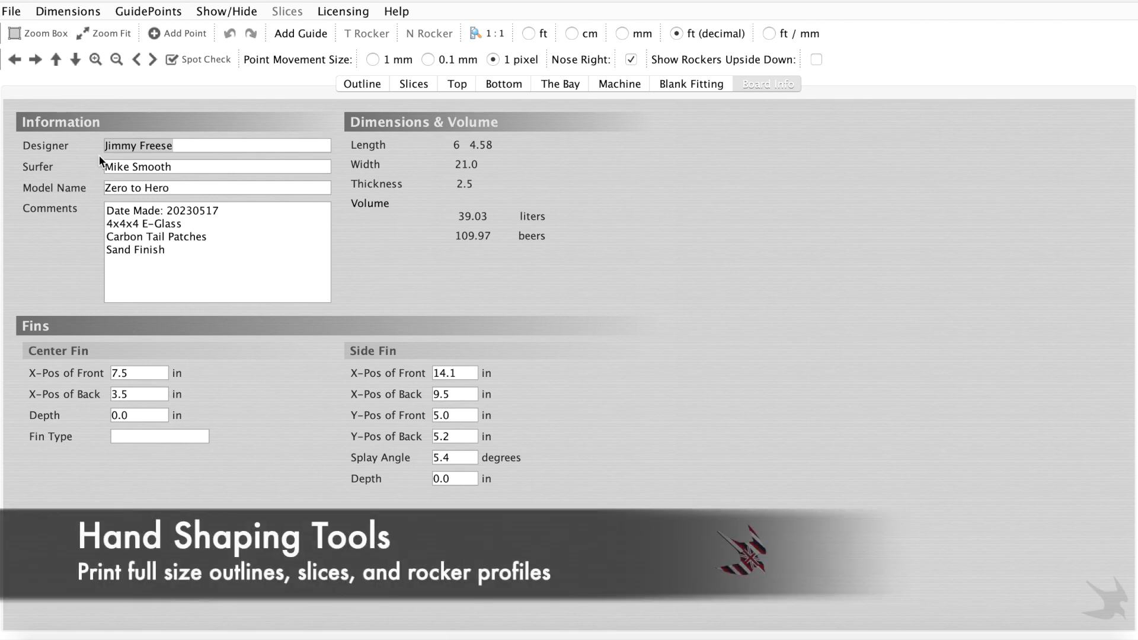
- Look over the print options for full-sized slices, outline and profile without printing any of them
{"action": "left_click", "coordinate": [11, 12]}
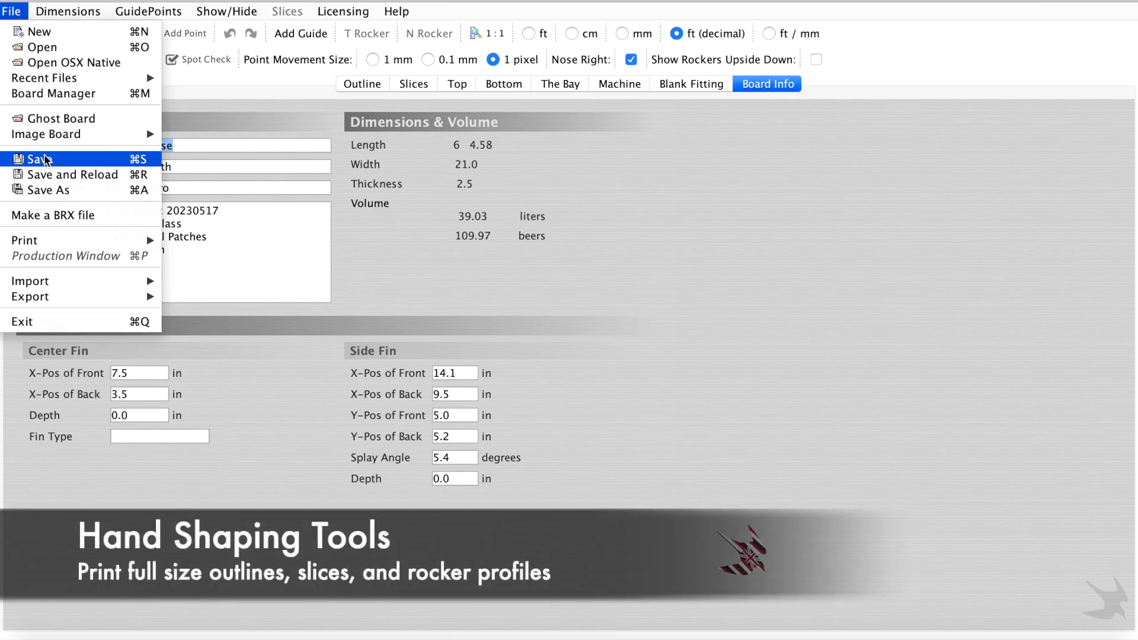
{"action": "mouse_move", "coordinate": [56, 239]}
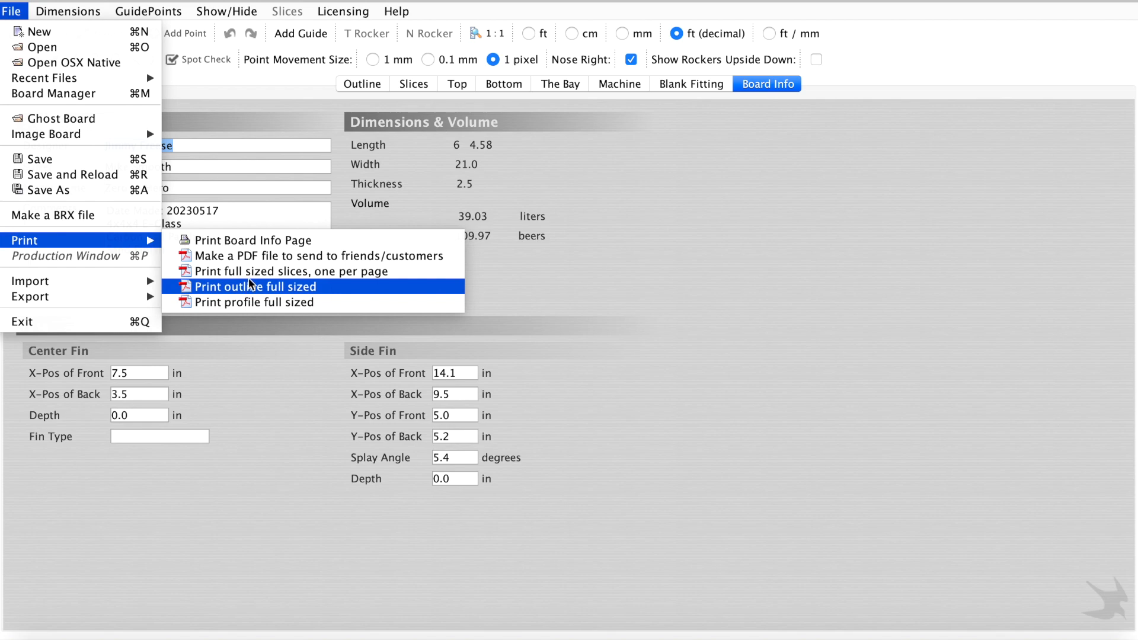
{"action": "left_click", "coordinate": [583, 299]}
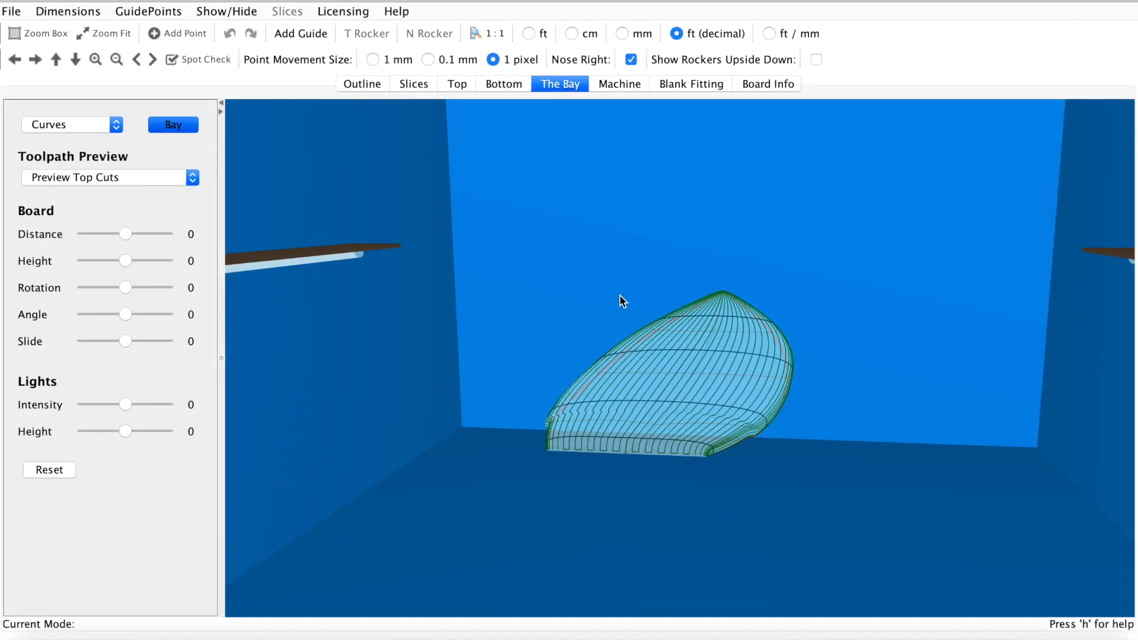
- Revisit the blank fitting and board info views, and inspect the top-cut toolpath in the bay from several angles
{"action": "left_click", "coordinate": [702, 86]}
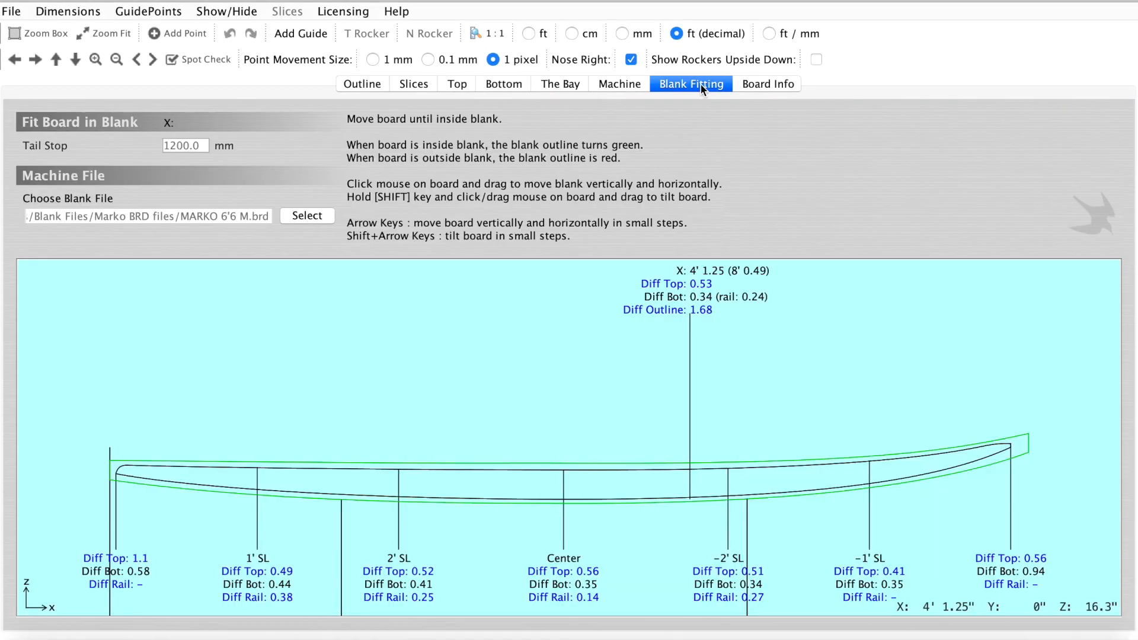
{"action": "left_click", "coordinate": [771, 83]}
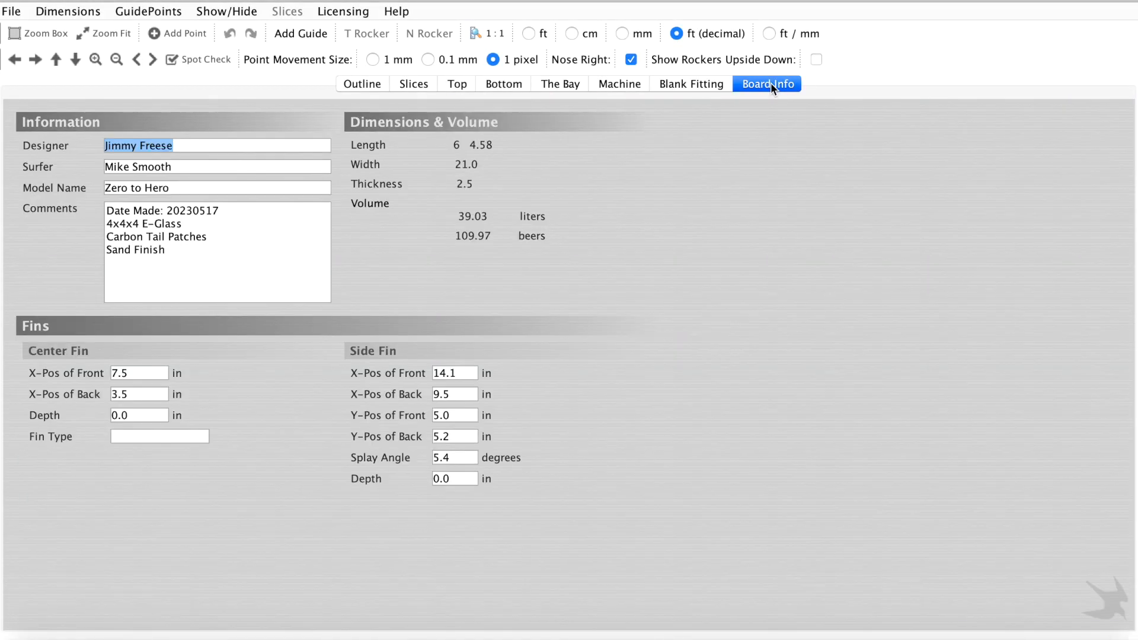
{"action": "left_click", "coordinate": [567, 82]}
{"action": "left_click_drag", "start_coordinate": [696, 337], "coordinate": [660, 265]}
{"action": "left_click_drag", "start_coordinate": [739, 348], "coordinate": [755, 446]}
{"action": "left_click_drag", "start_coordinate": [706, 406], "coordinate": [773, 365]}
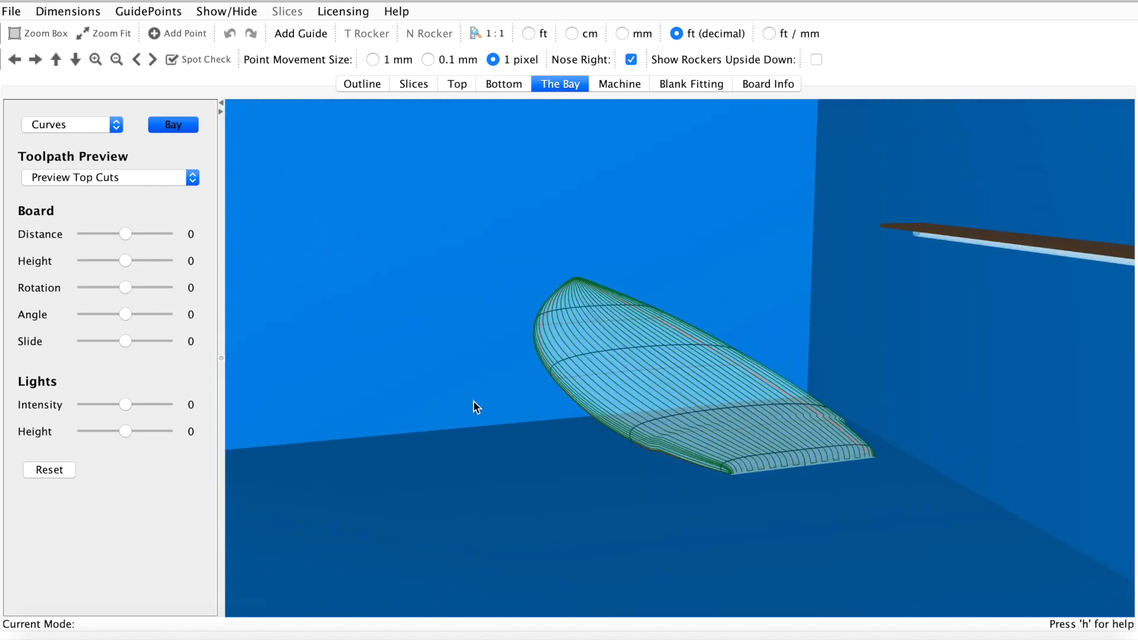